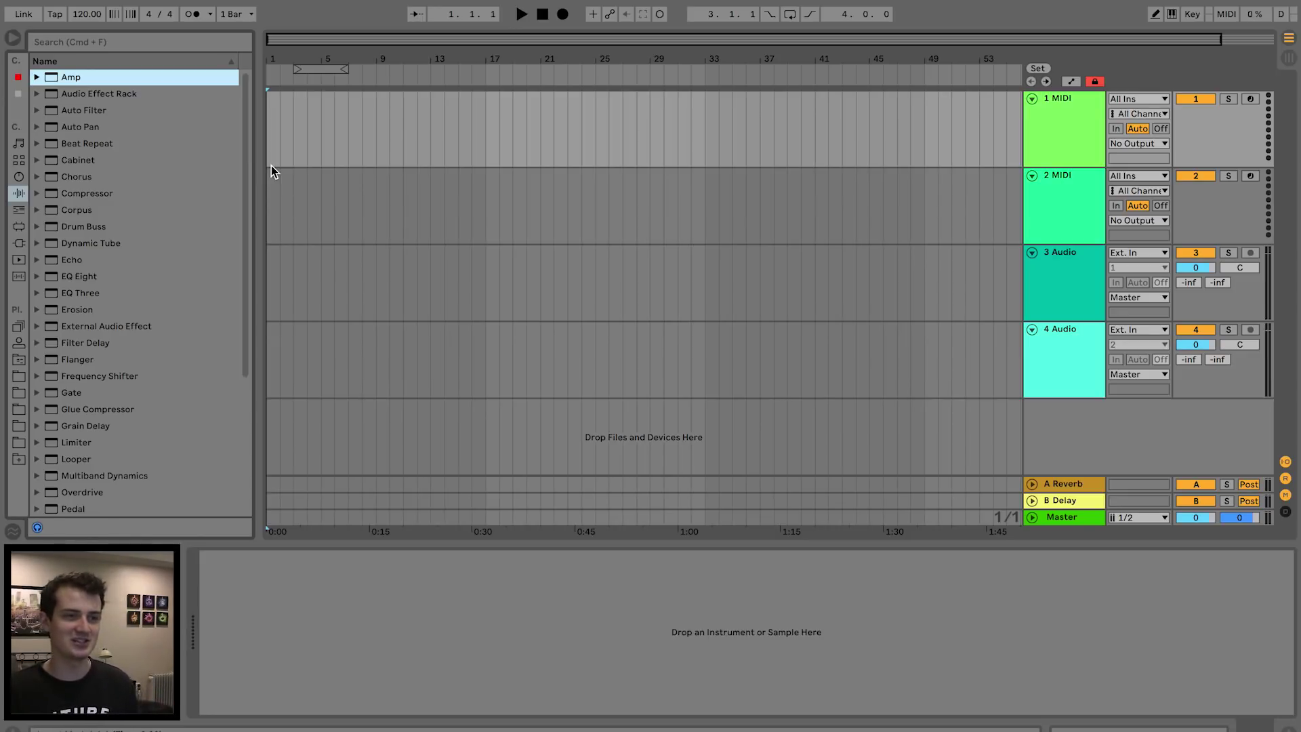
- Change the song tempo from 120 to 174 BPM and zoom to the first 16 bars
click(79, 15)
text(174)
key(Return)
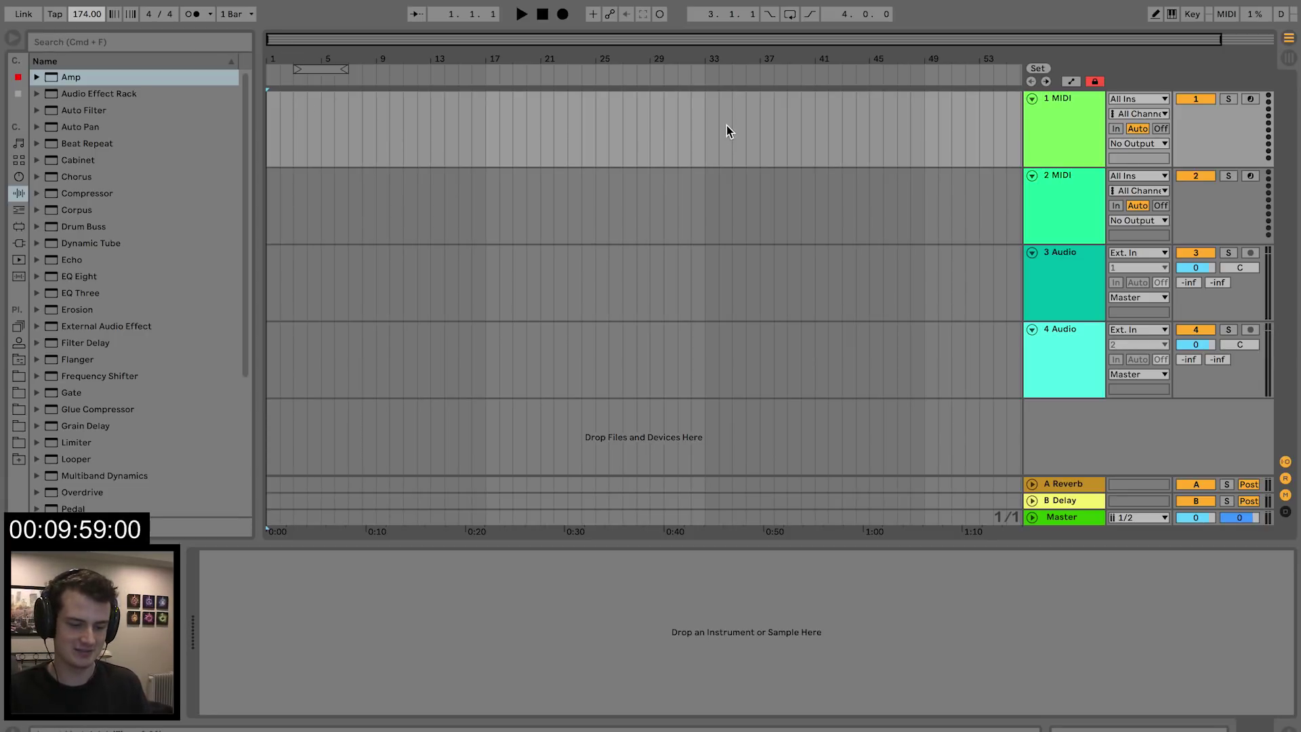
drag(276, 30, 400, 145)
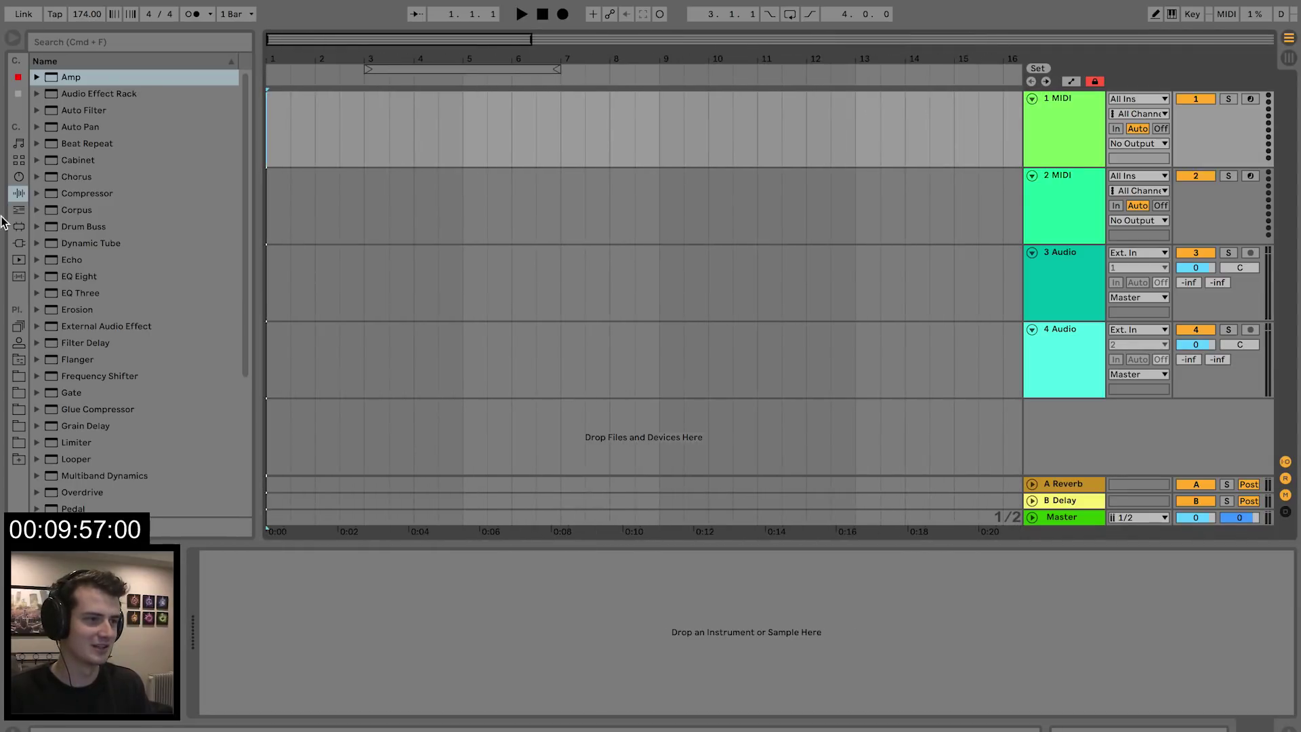
- Load Operator onto track 1 and enable the computer MIDI keyboard to play a test note
click(21, 178)
drag(80, 196, 516, 119)
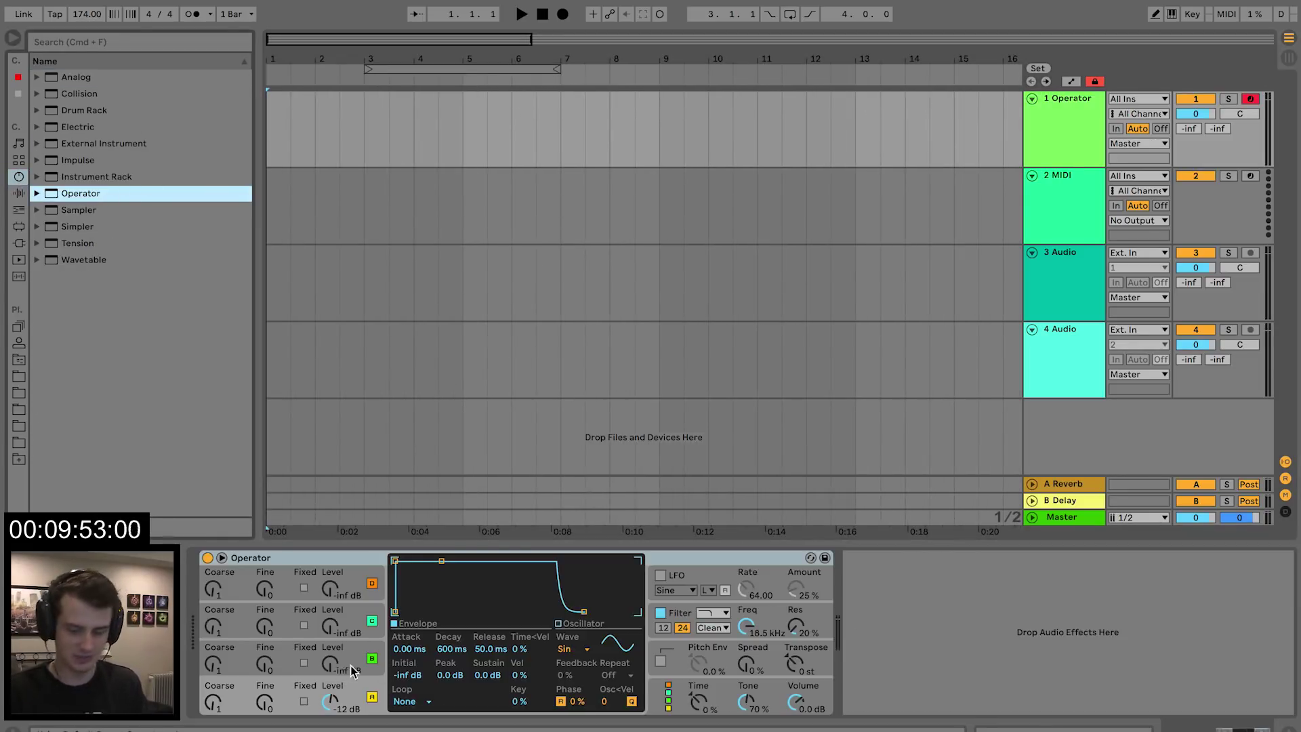
key(m)
key(a)
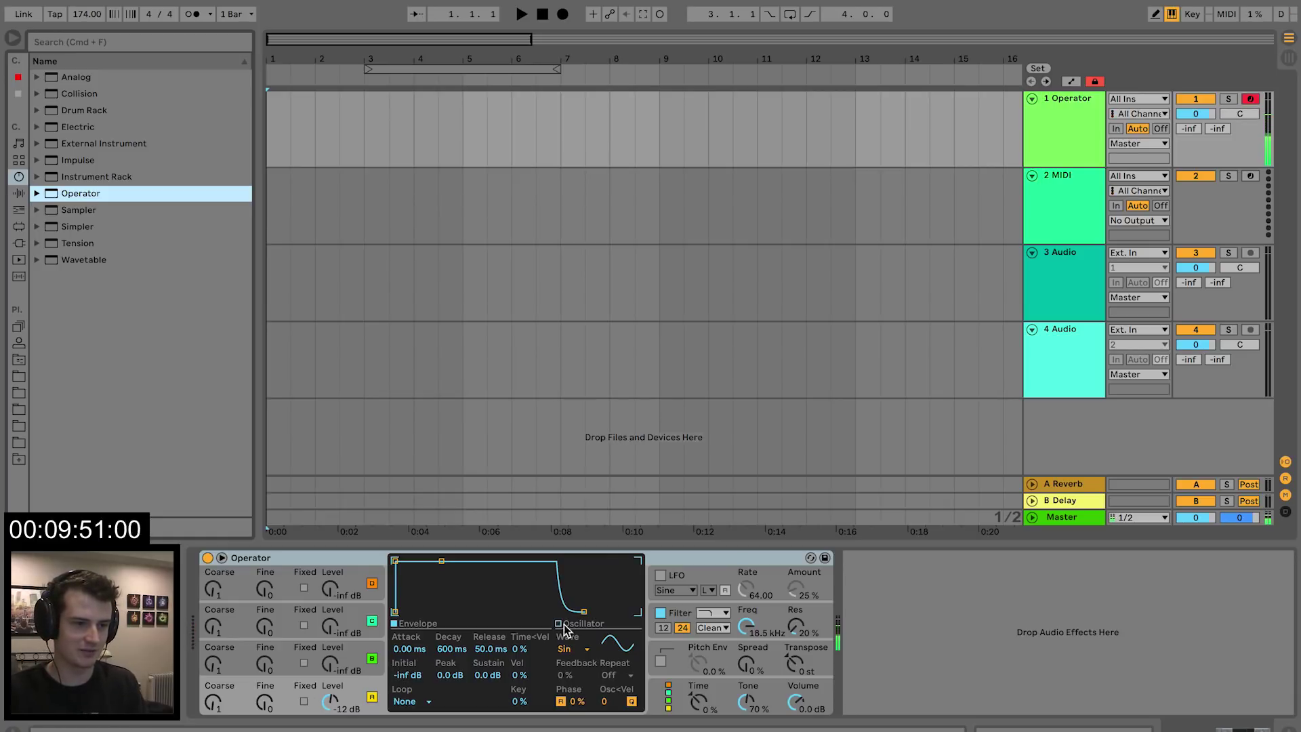
- Raise oscillator B to -12 dB with Fine 20 and set its wave to SqD
click(570, 649)
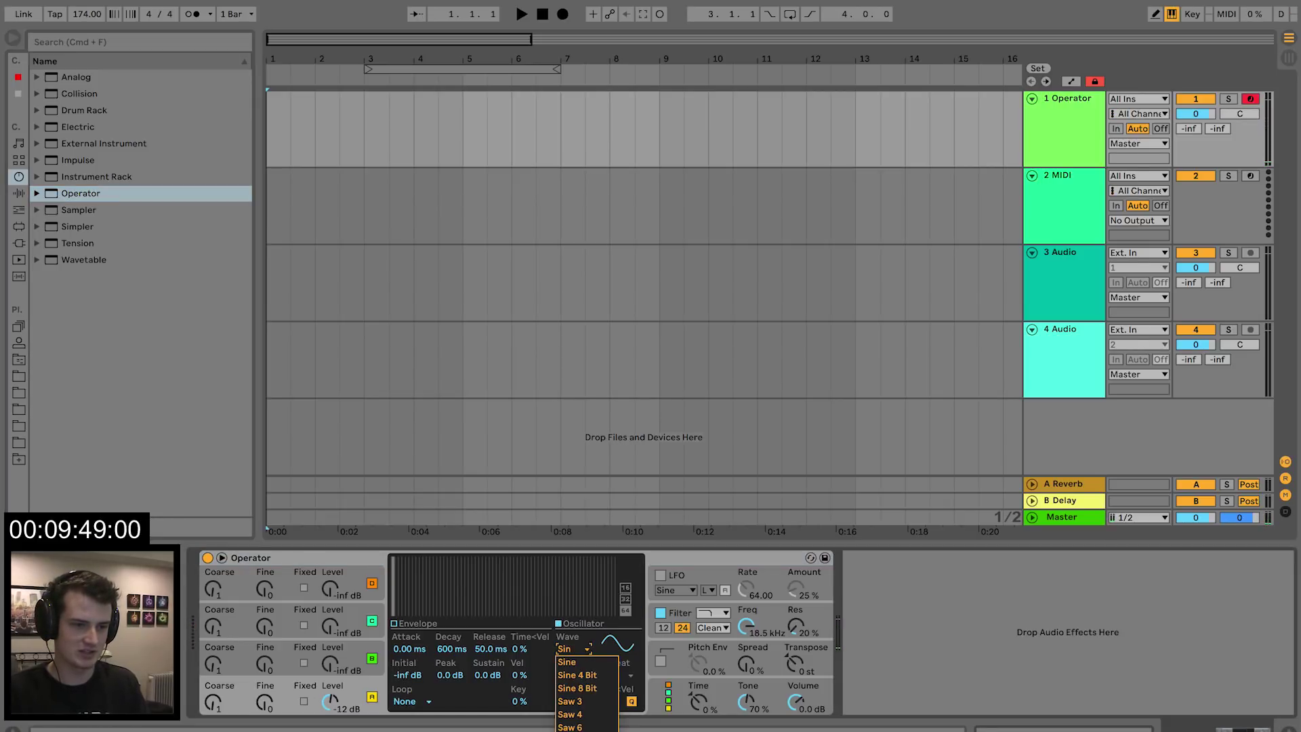
click(573, 727)
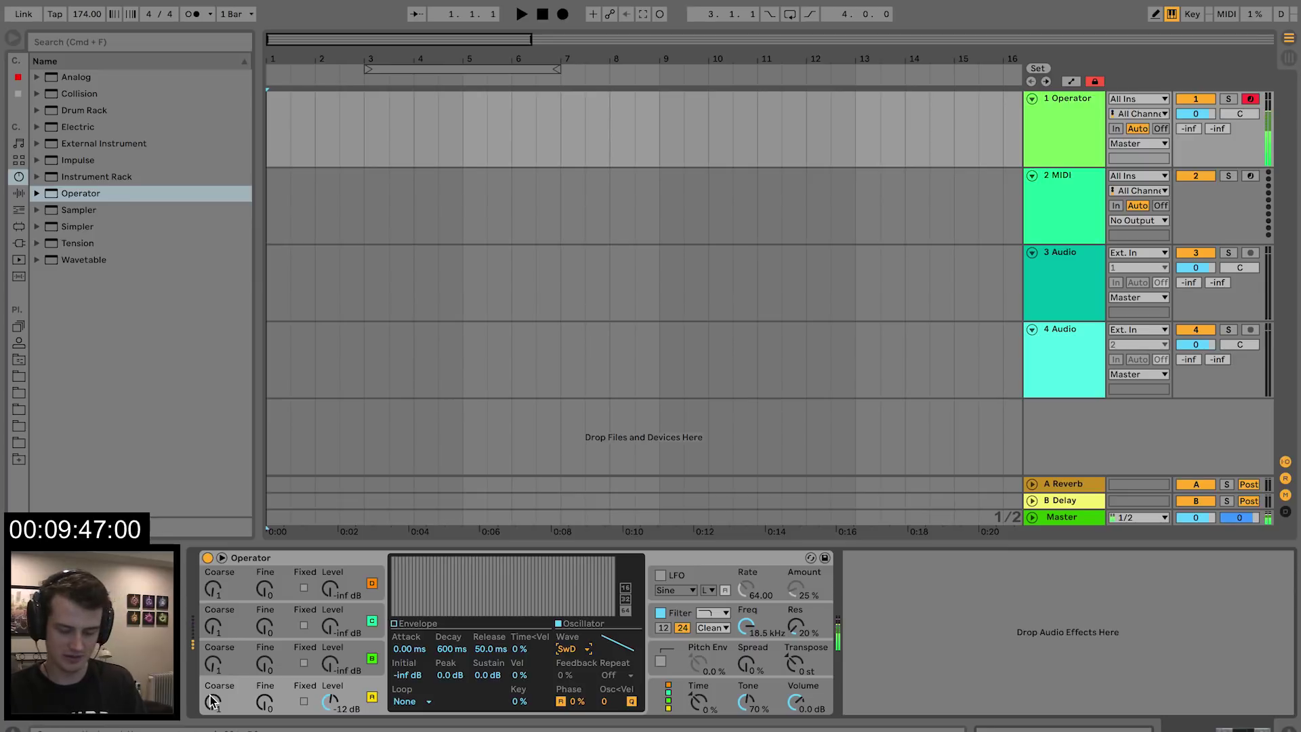
drag(327, 664, 327, 652)
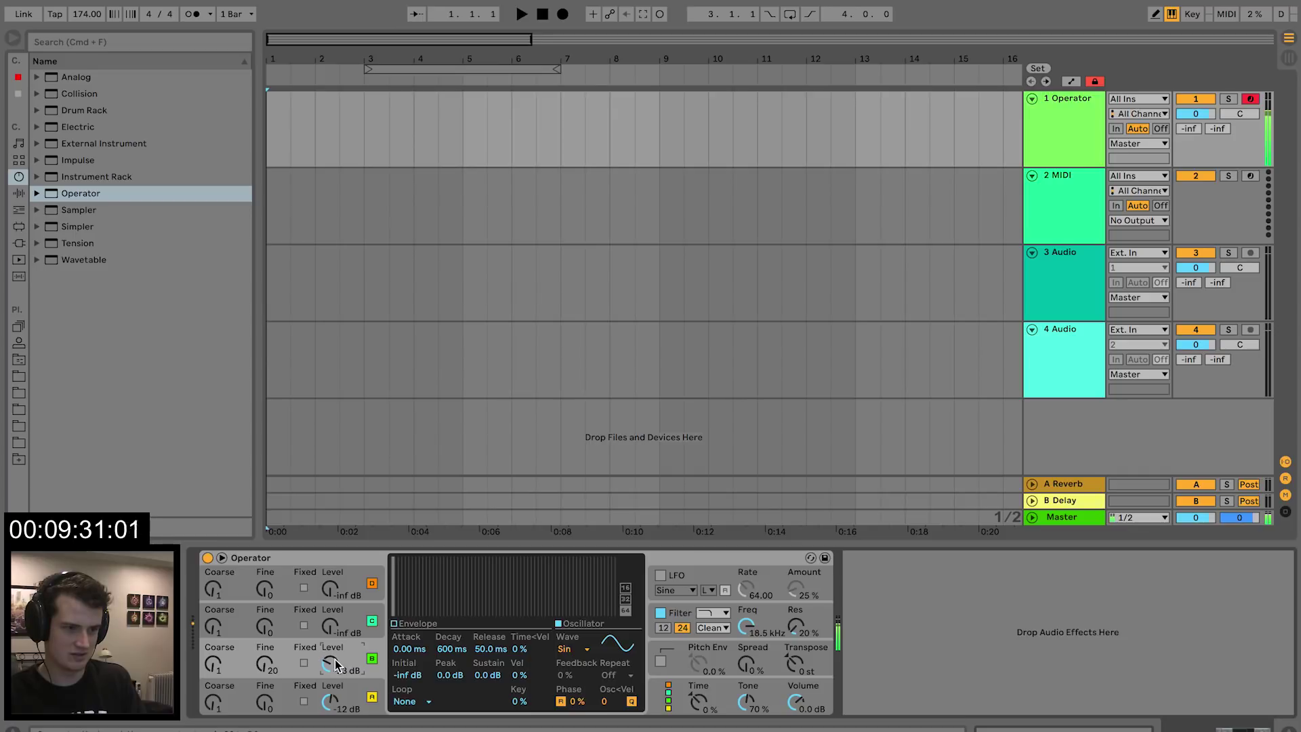
click(572, 648)
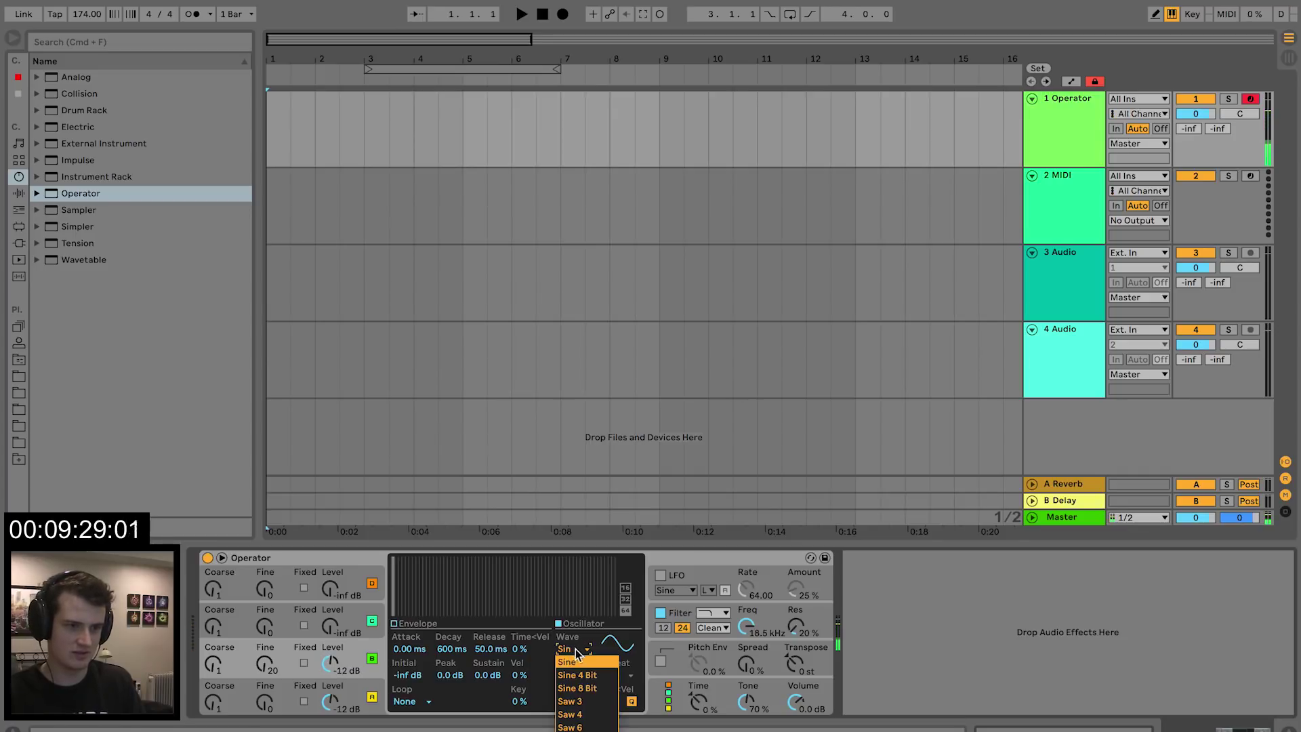
click(573, 673)
click(585, 649)
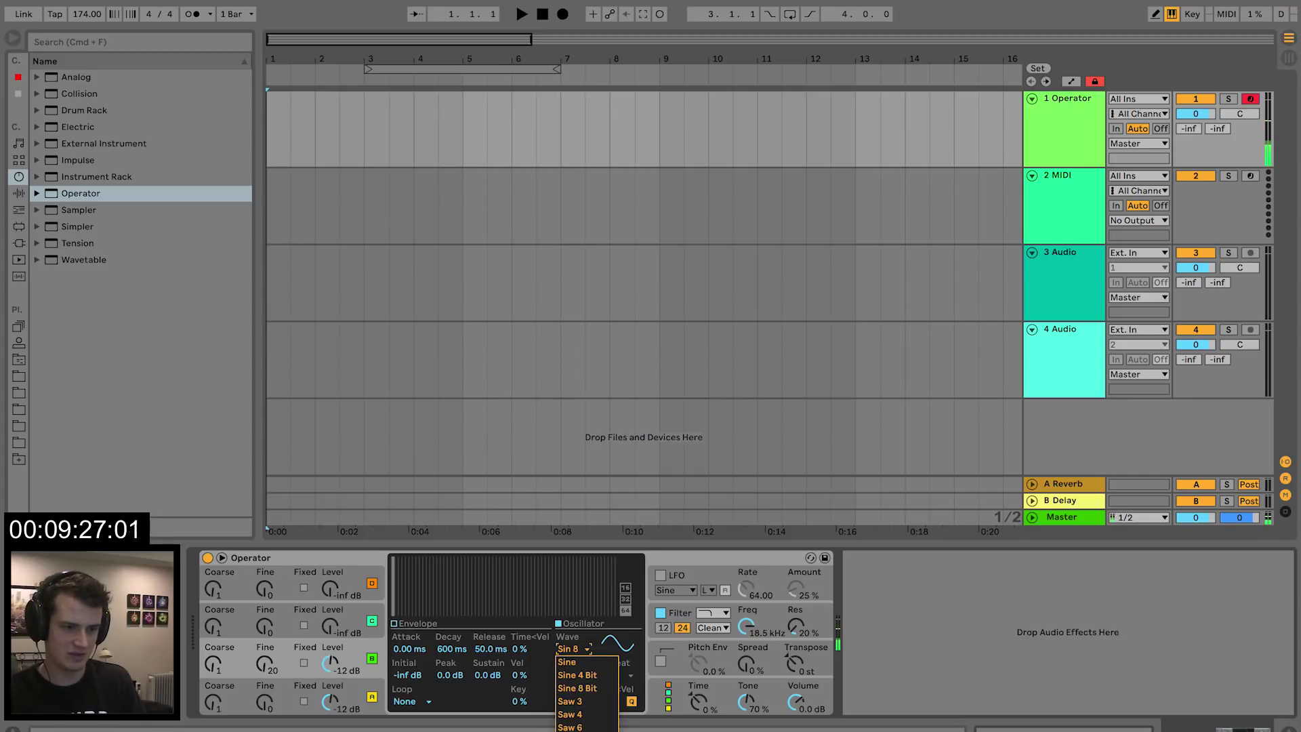
click(573, 725)
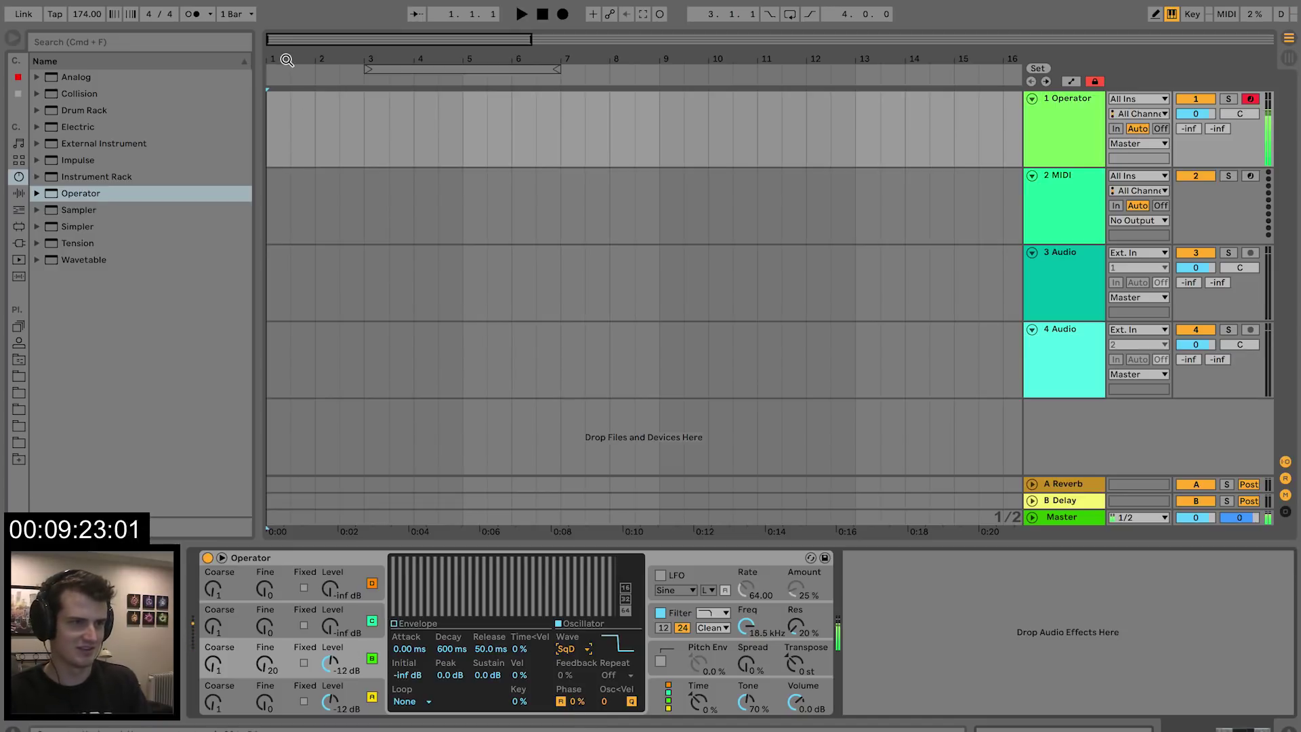
drag(286, 59, 287, 146)
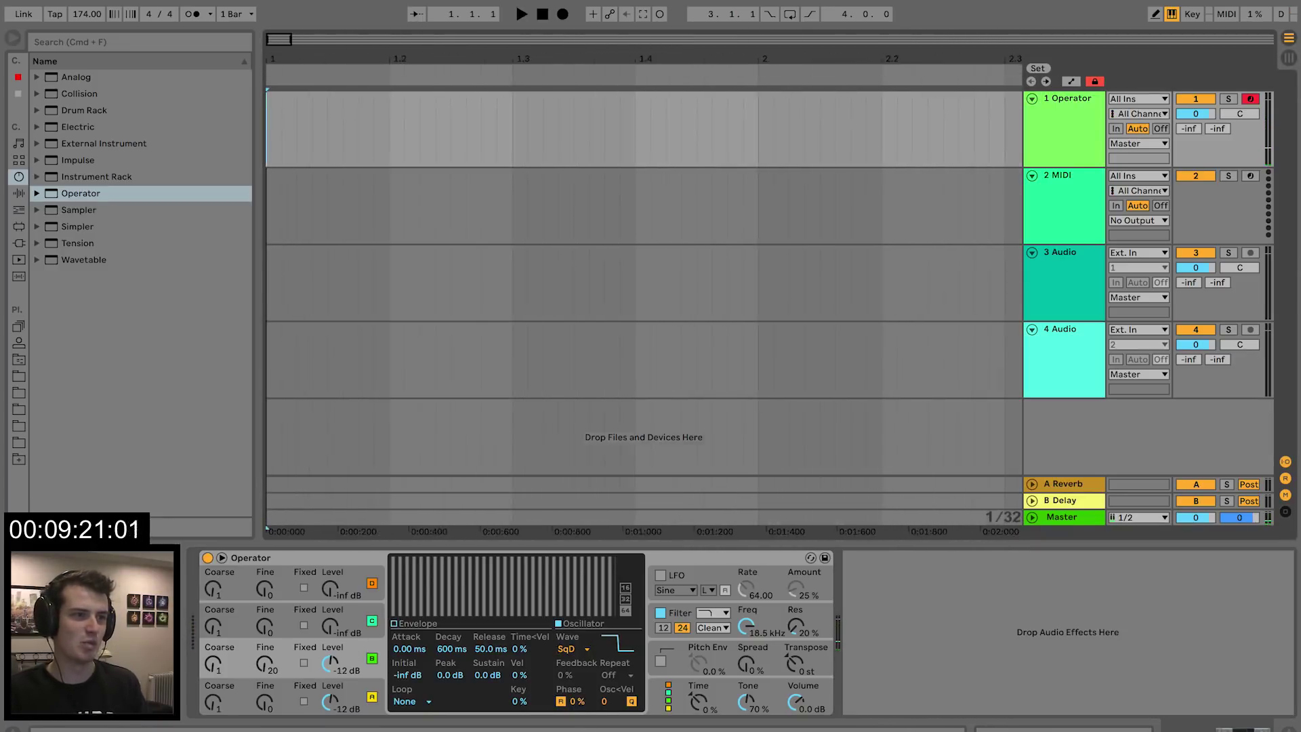
- Create a one-beat MIDI clip at bar 1 holding a legato F0 note and audition it
shift+click(392, 130)
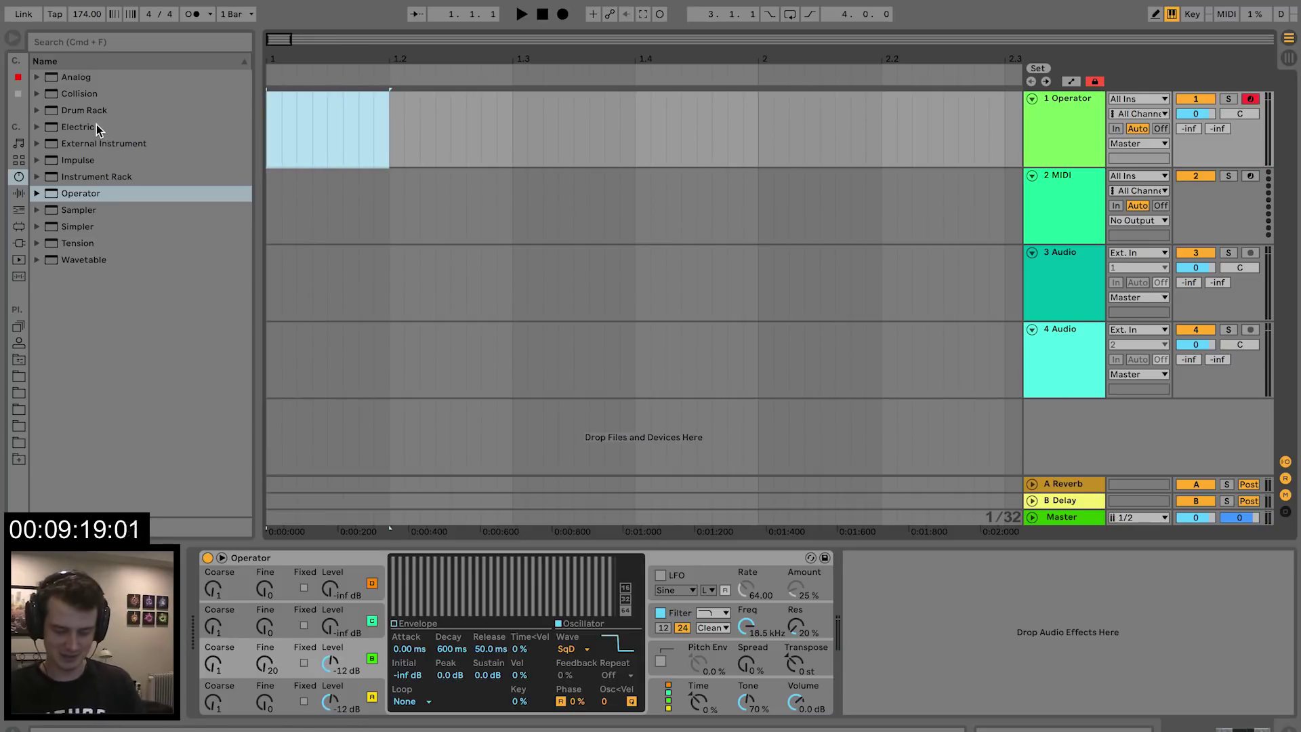
key(super+shift+m)
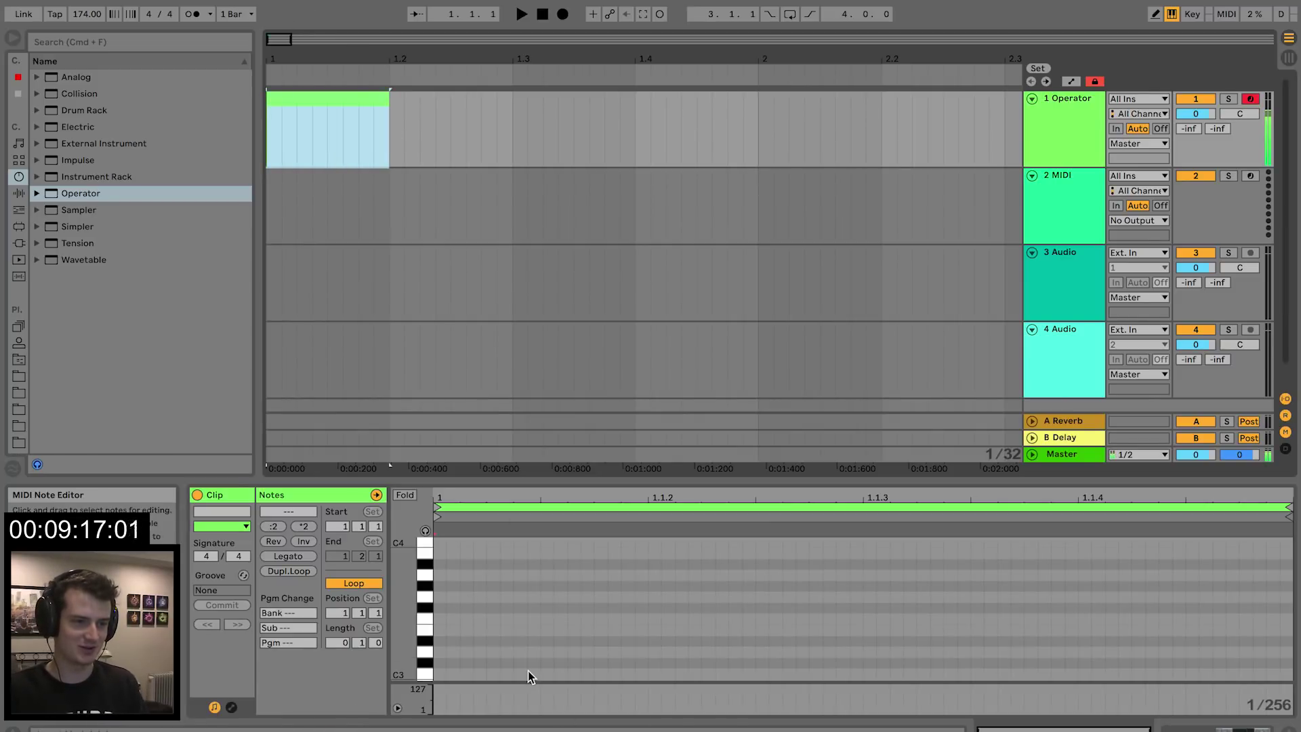
scroll(527, 668, down, 10)
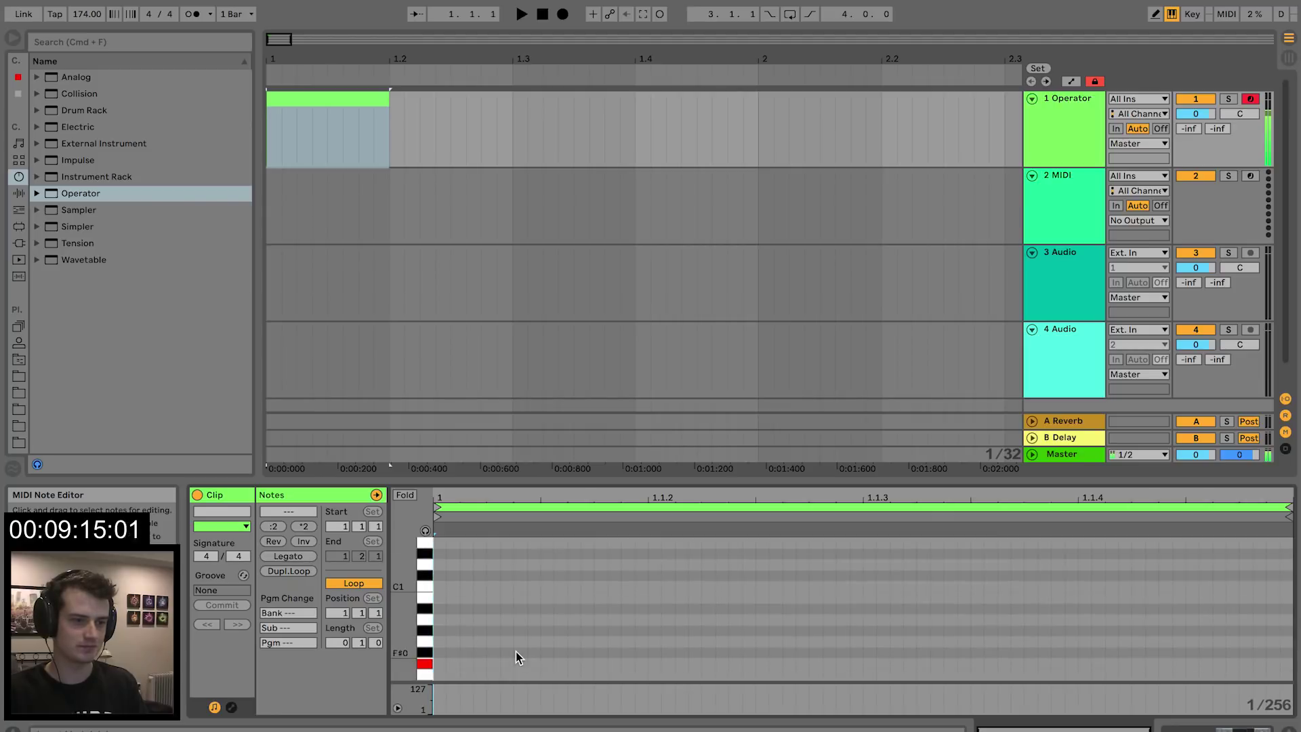
scroll(515, 652, down, 3)
double_click(450, 576)
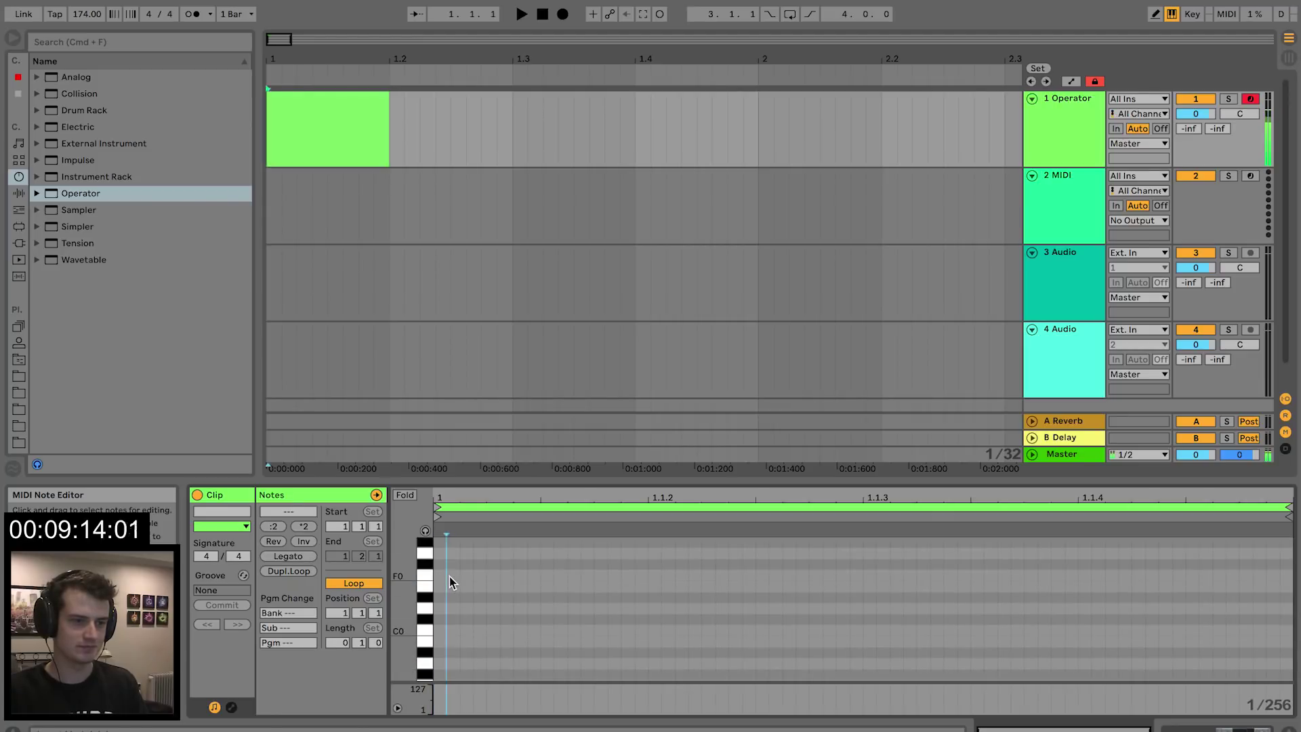
click(274, 562)
key(space)
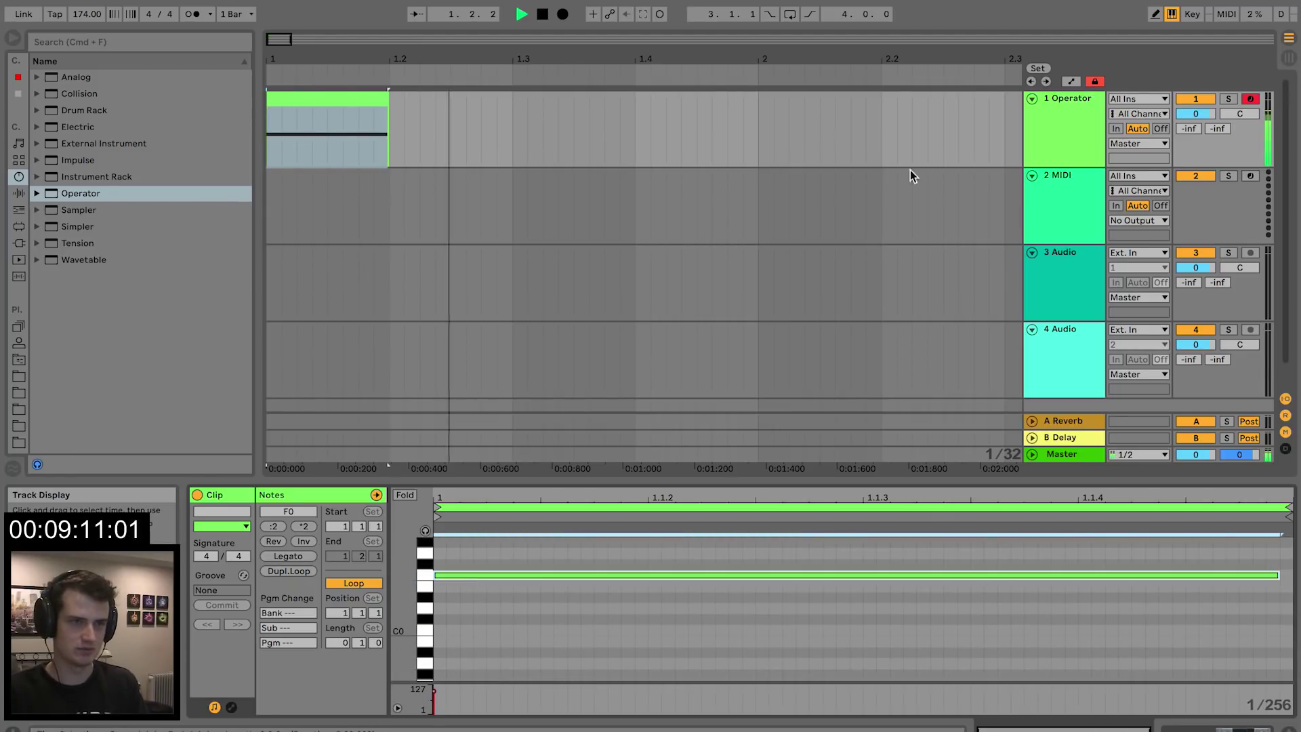
key(space)
- Duplicate the Operator track together with its clip
drag(895, 480, 895, 532)
click(1064, 119)
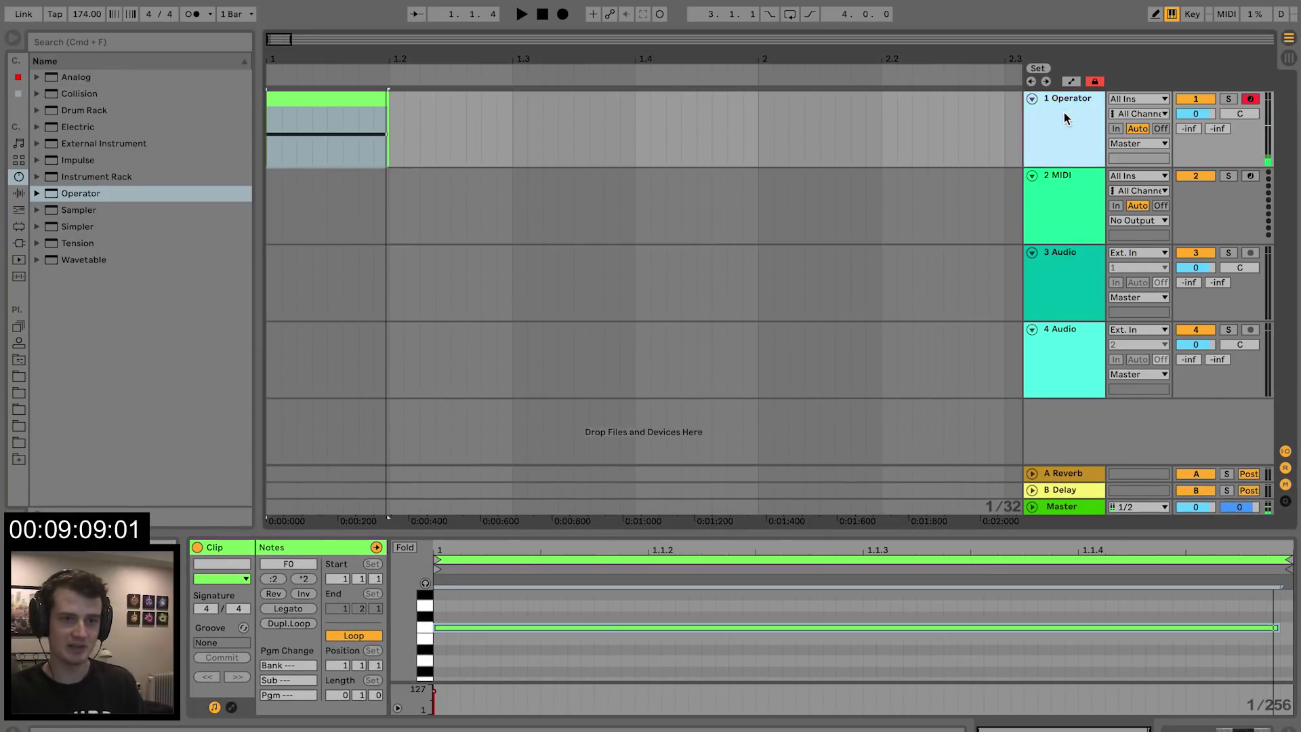
key(super+d)
- Move track 2's clip to bar 1.2 and delete its second F0 note
drag(348, 63, 348, 48)
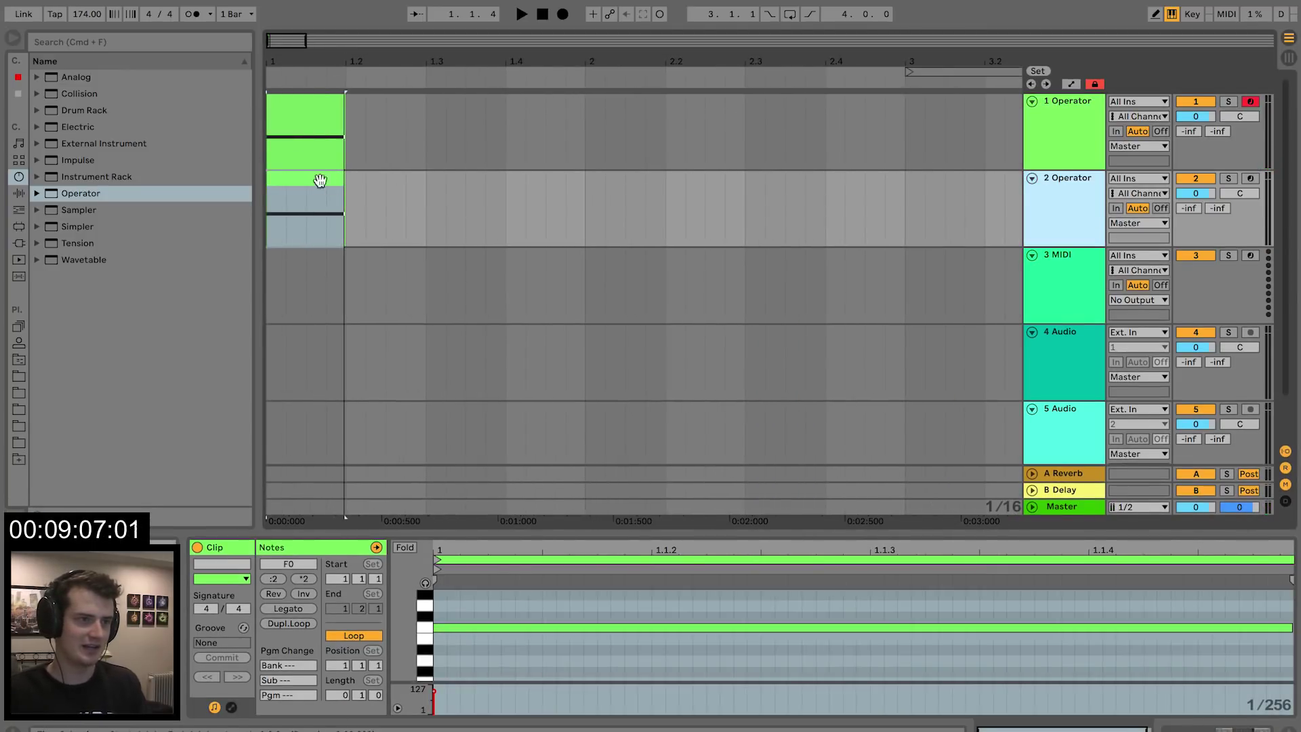
drag(319, 177, 407, 191)
key(super+d)
key(super+d)
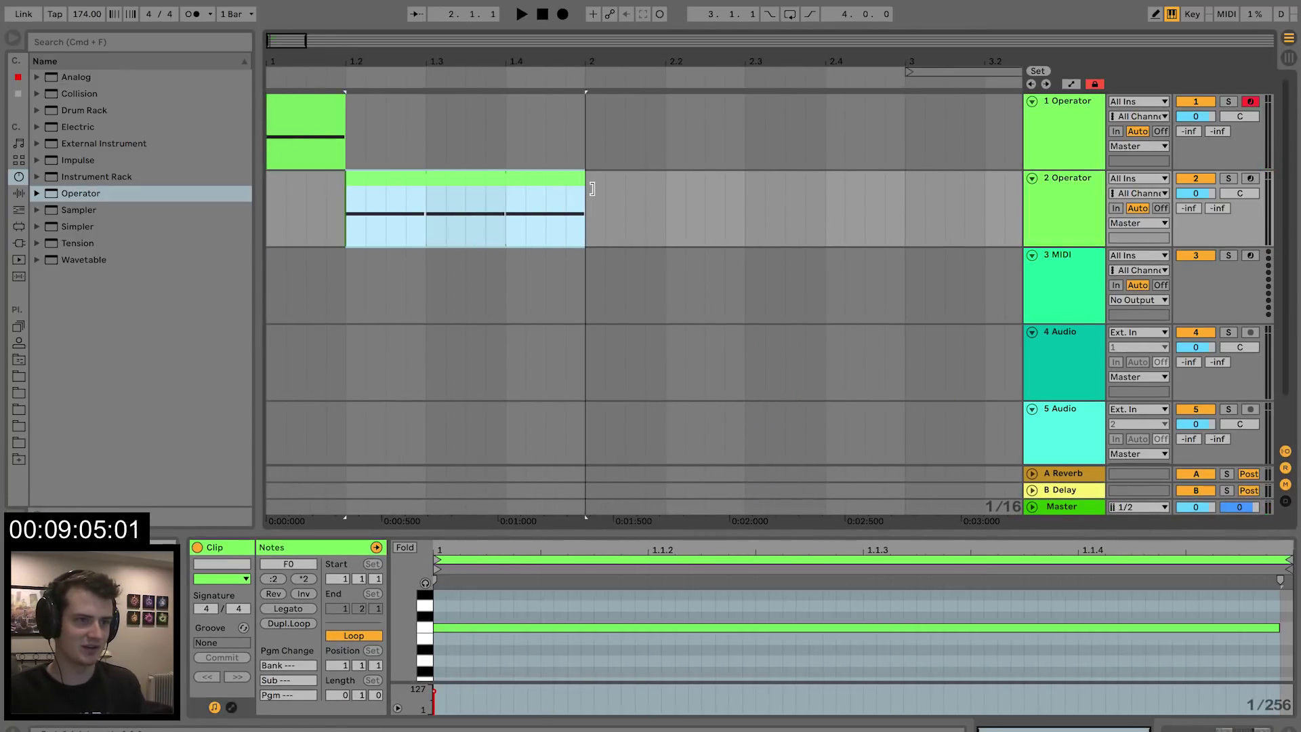
key(super+z)
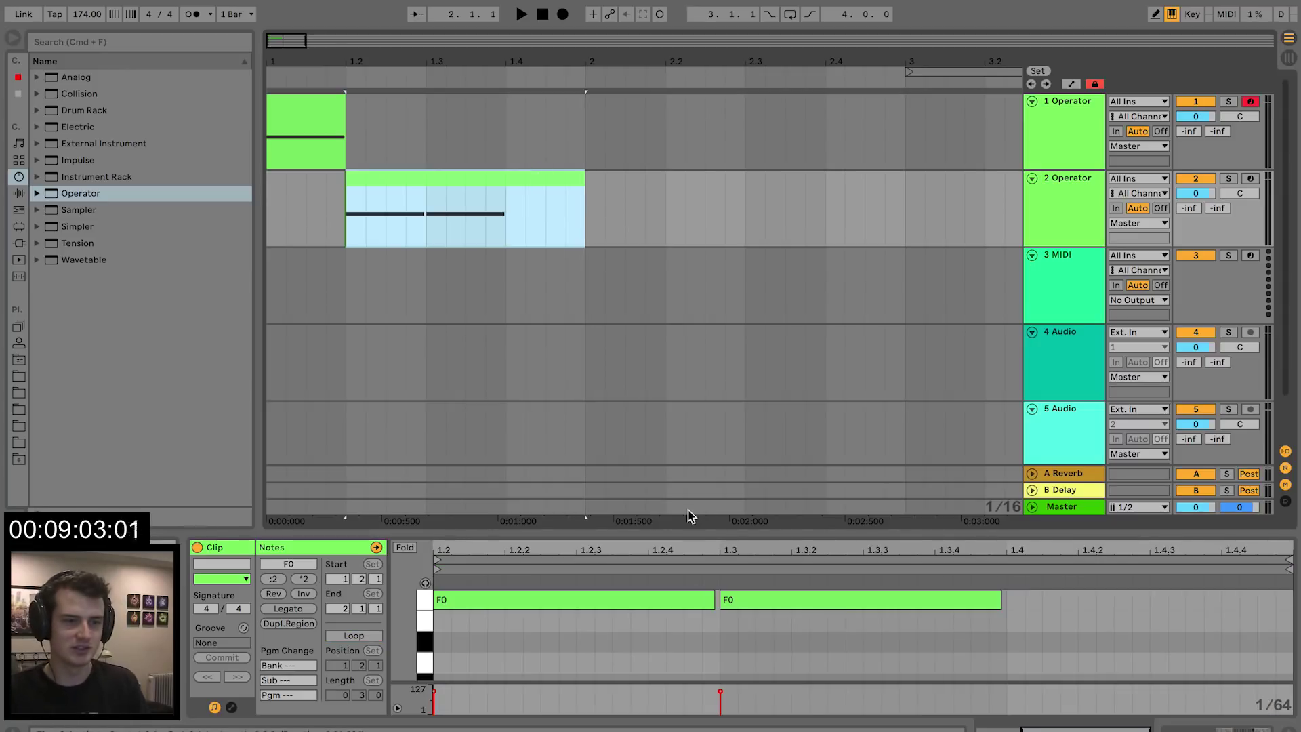
drag(861, 533, 871, 410)
click(953, 501)
click(908, 478)
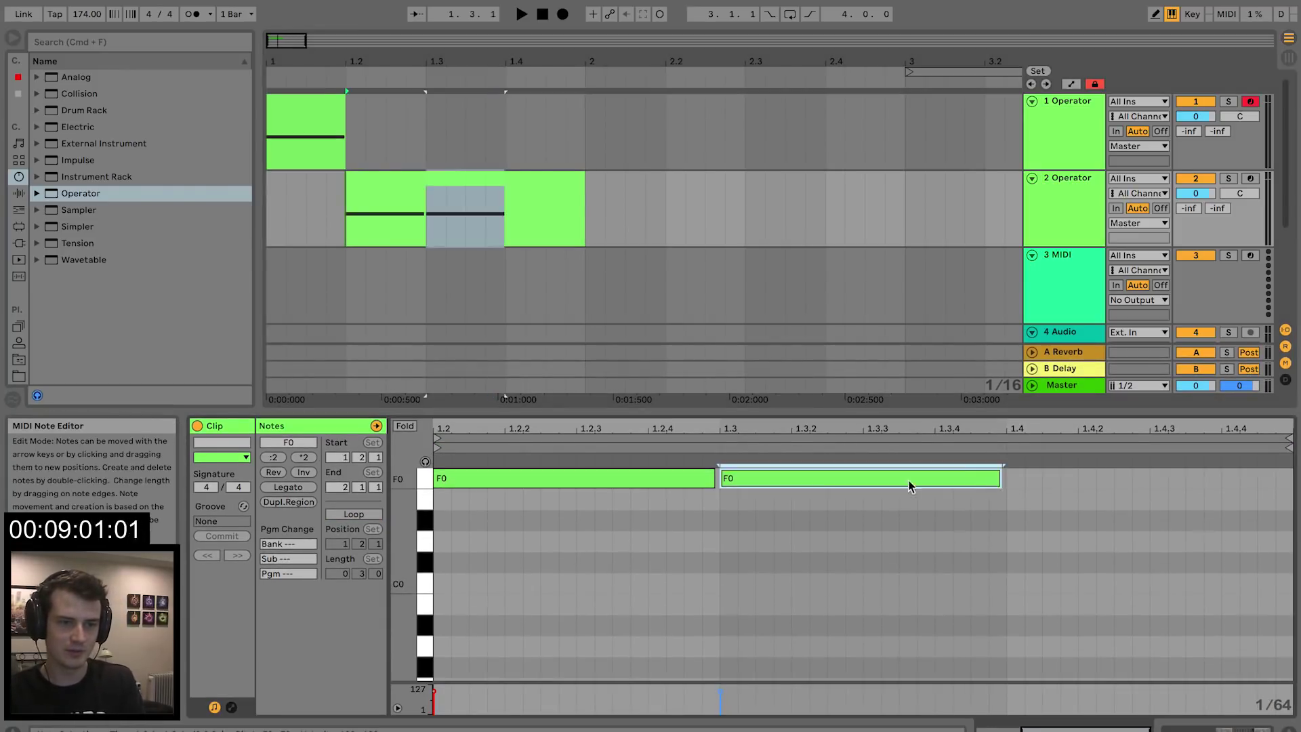
key(Delete)
drag(712, 478, 801, 478)
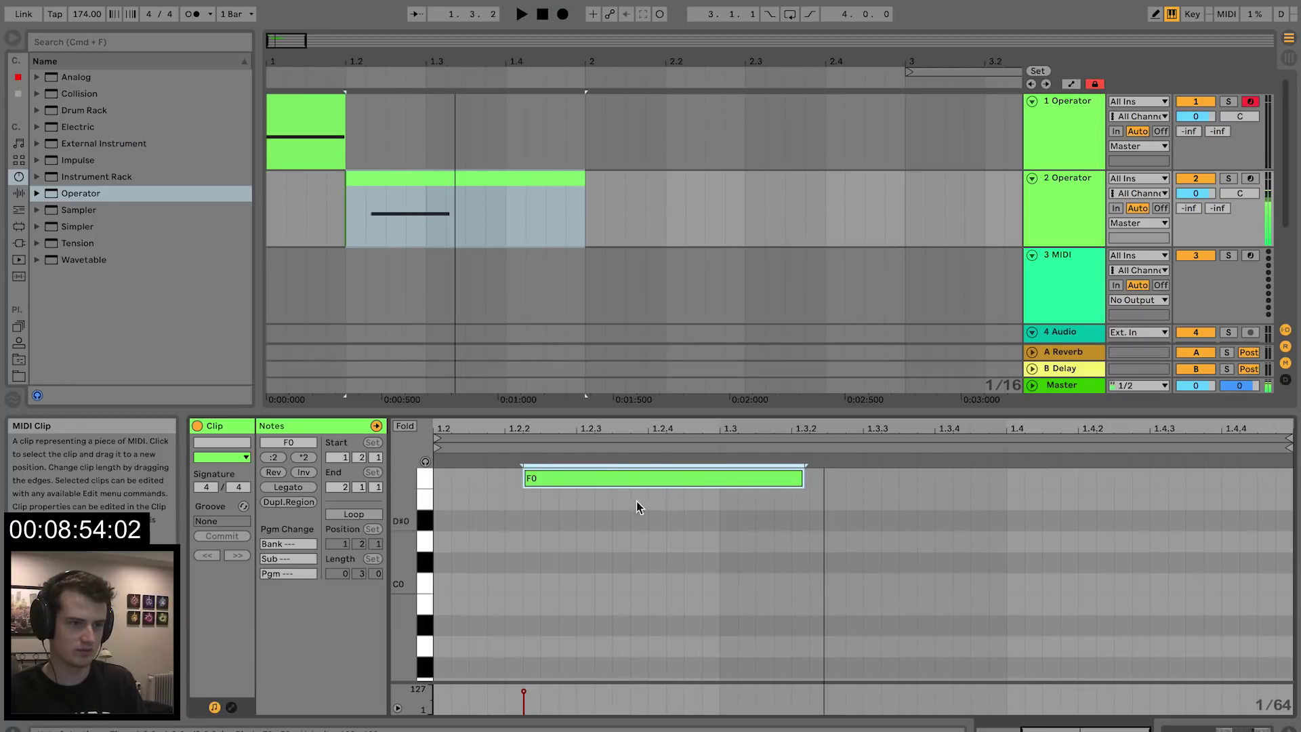
- Shorten the F0 note at 1.2 and copy it into a rhythm near 1.2.4 and 1.3.3
click(586, 483)
drag(585, 482, 522, 478)
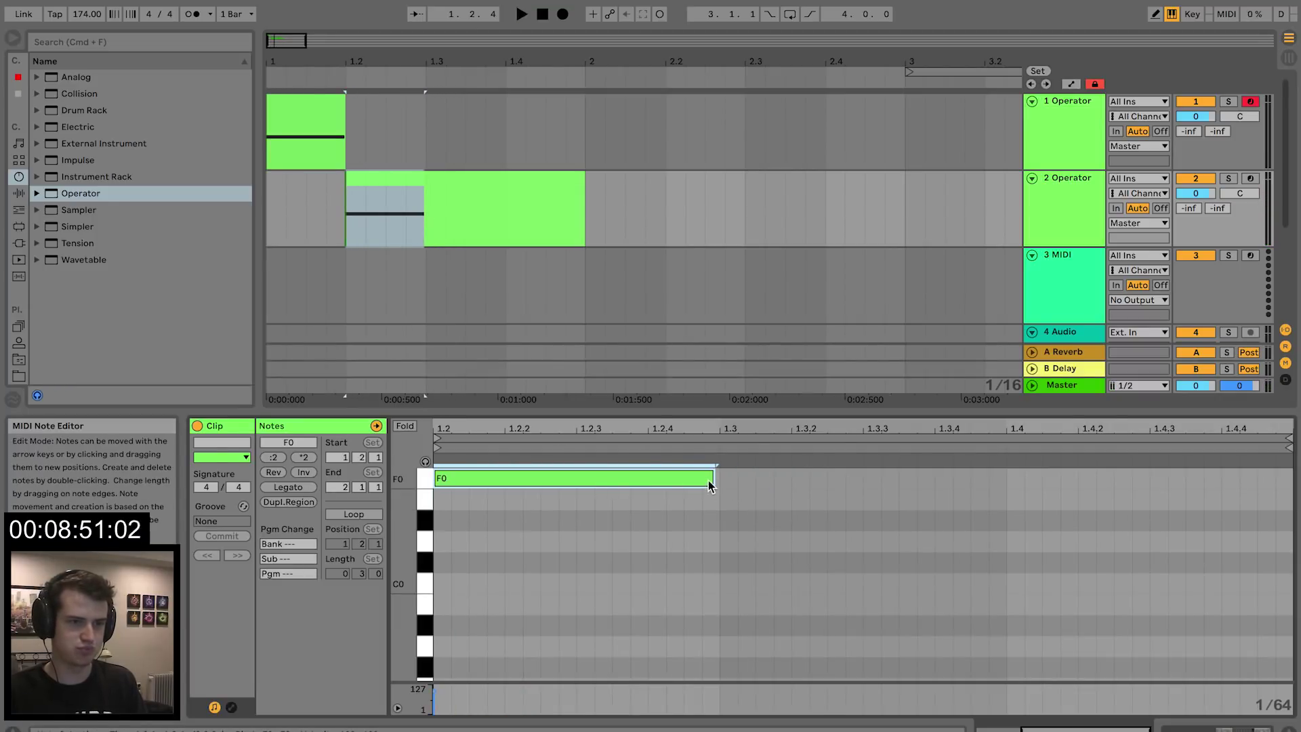
drag(711, 480, 603, 485)
key(super+d)
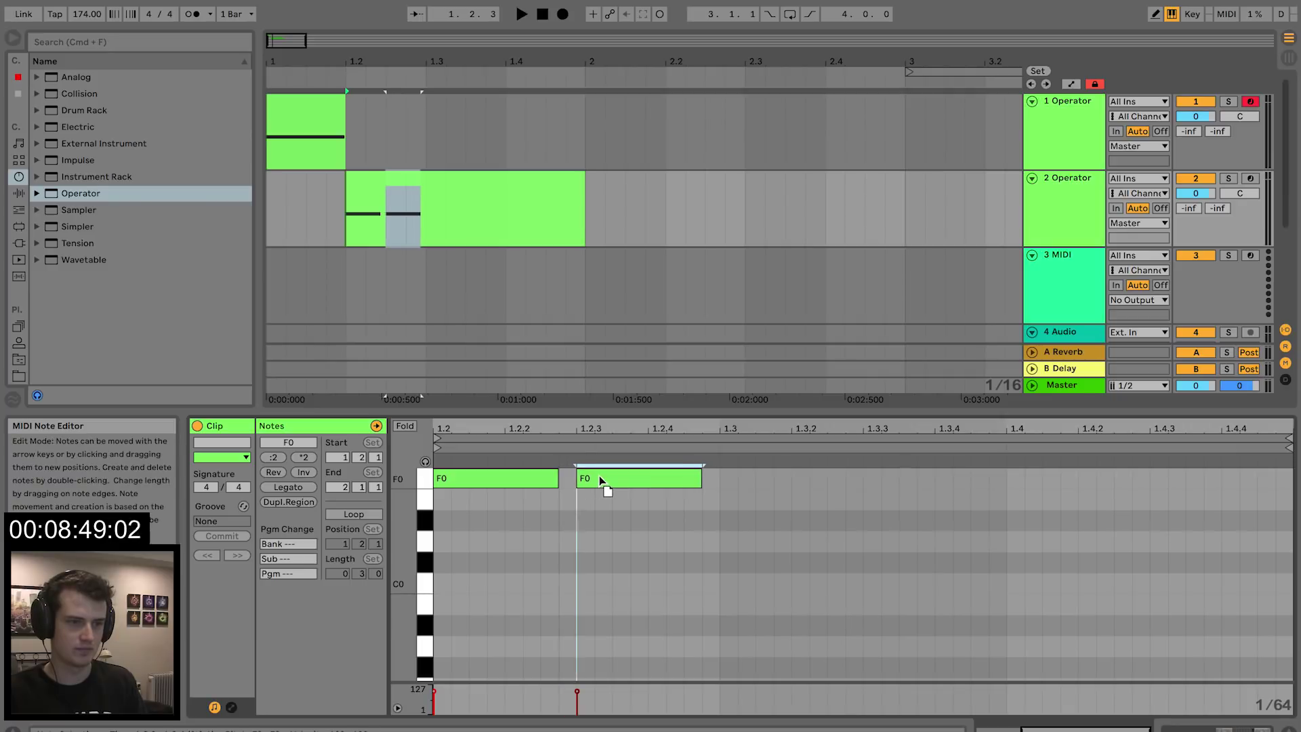
key(super+d)
drag(749, 482, 923, 488)
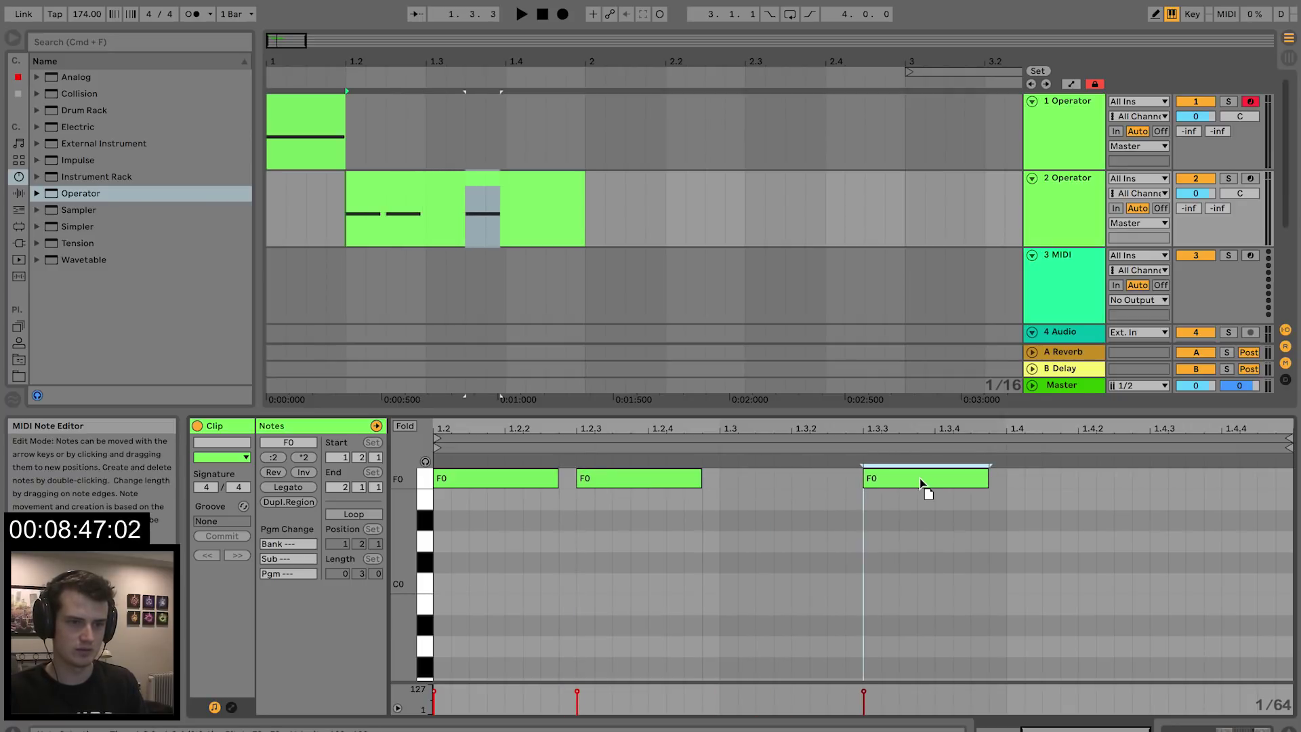
key(space)
key(space)
drag(832, 437, 949, 427)
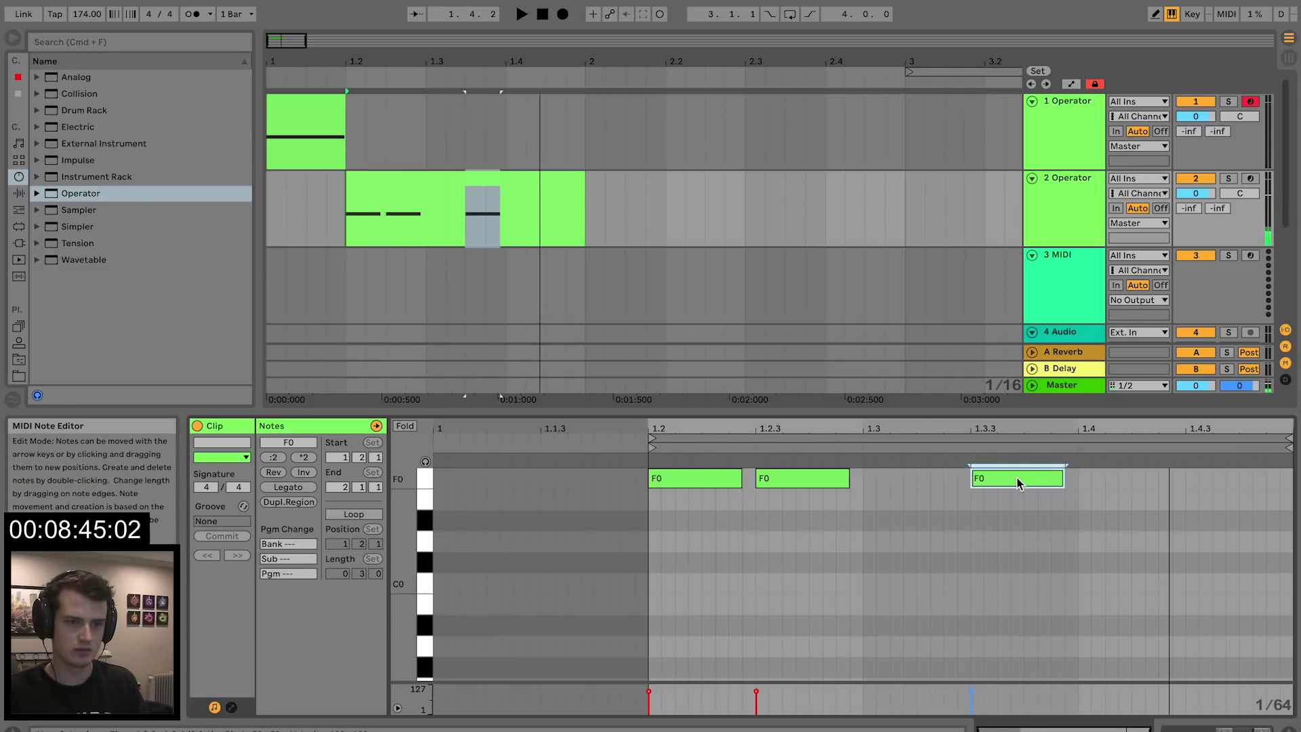
click(808, 484)
drag(809, 483, 942, 483)
key(space)
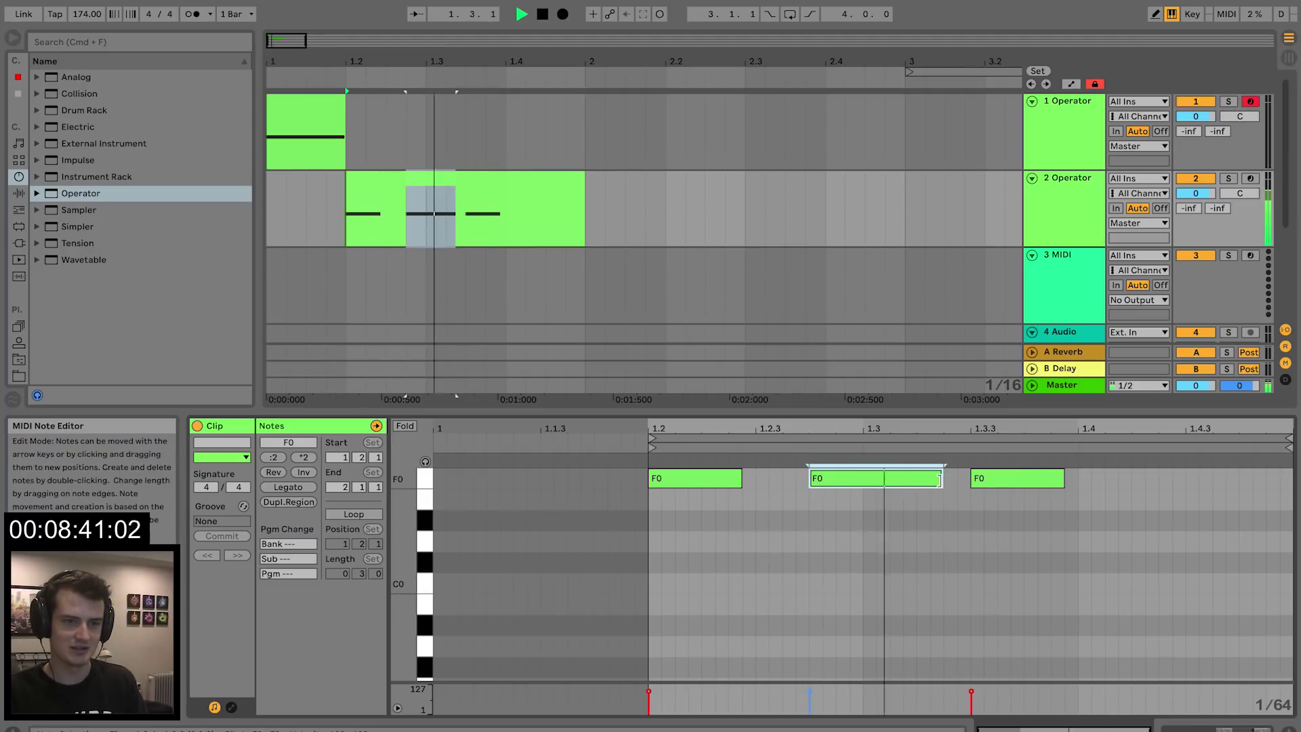
- Repeat bars 1.2–1.4 of track 1's bass clip so it runs to bar 2.4
click(308, 129)
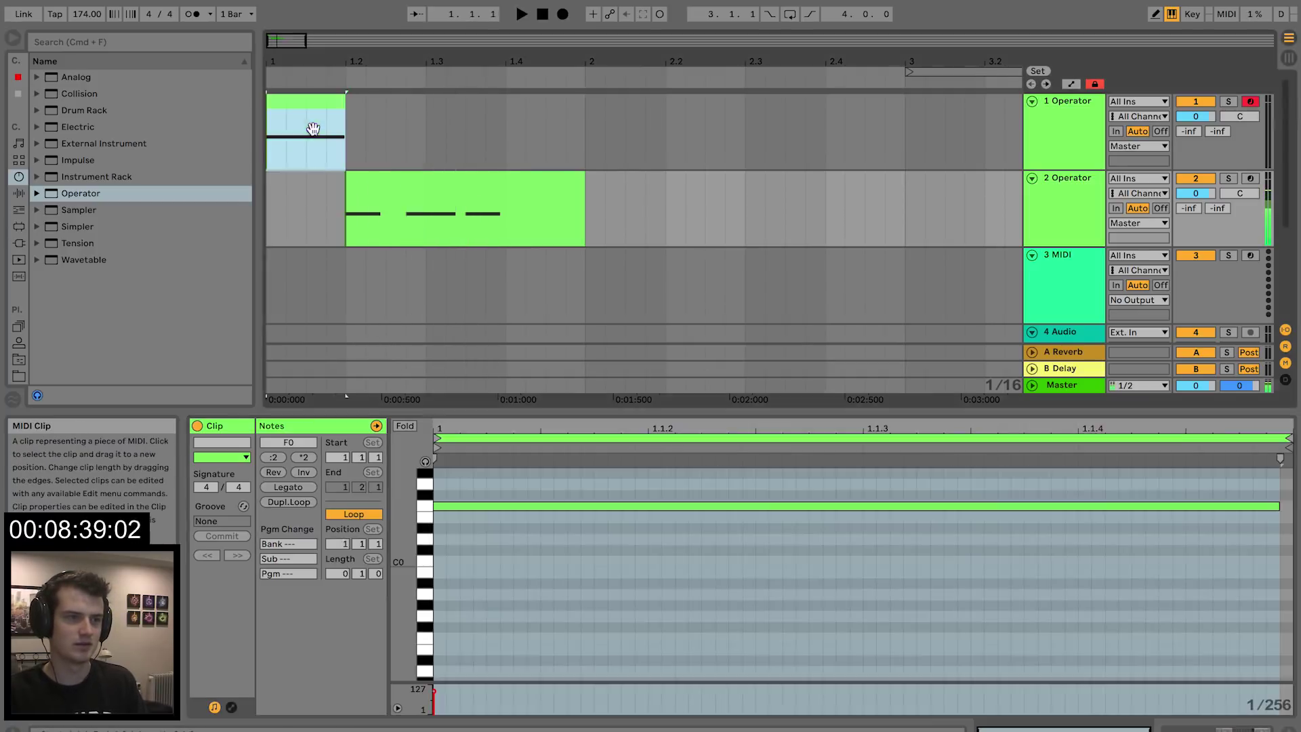
drag(507, 218, 346, 203)
key(space)
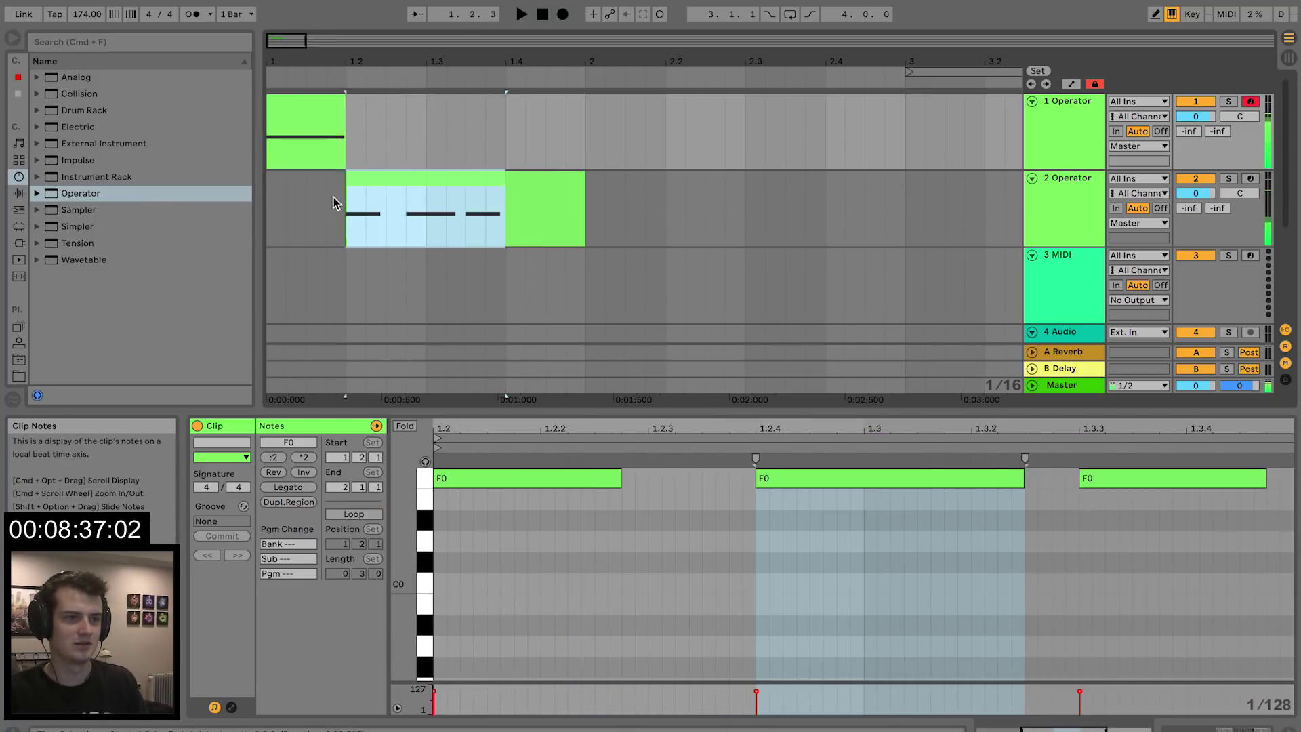
key(super+d)
key(super+d)
click(291, 126)
key(space)
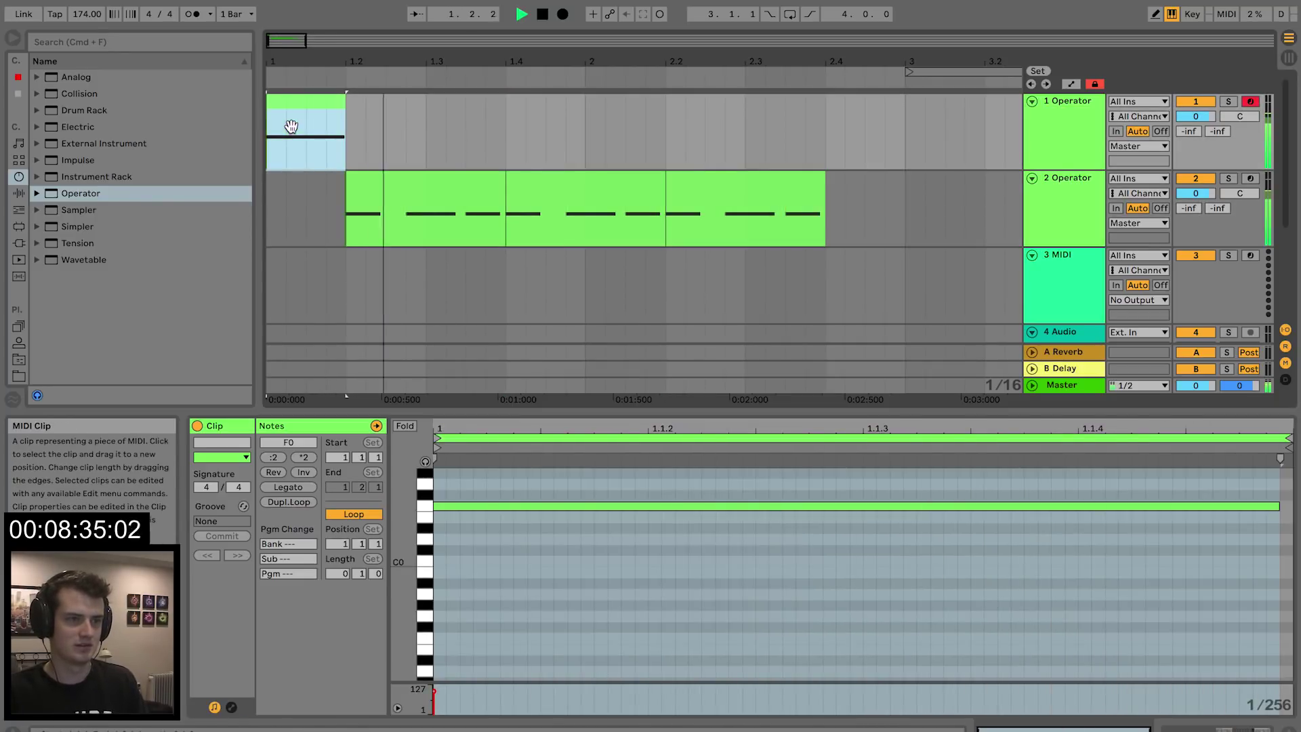
key(space)
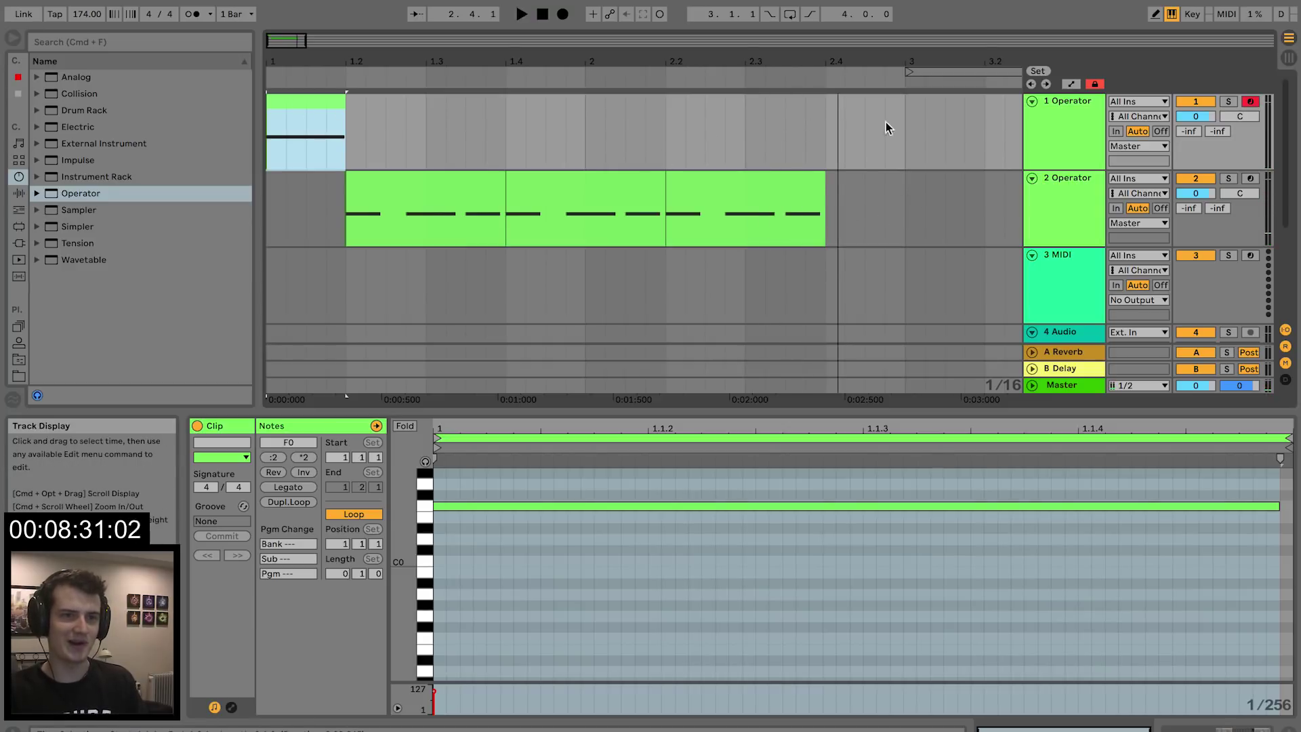
- Duplicate the first Operator track and copy the single-note clip toward bar 2.4
click(1050, 141)
key(super+d)
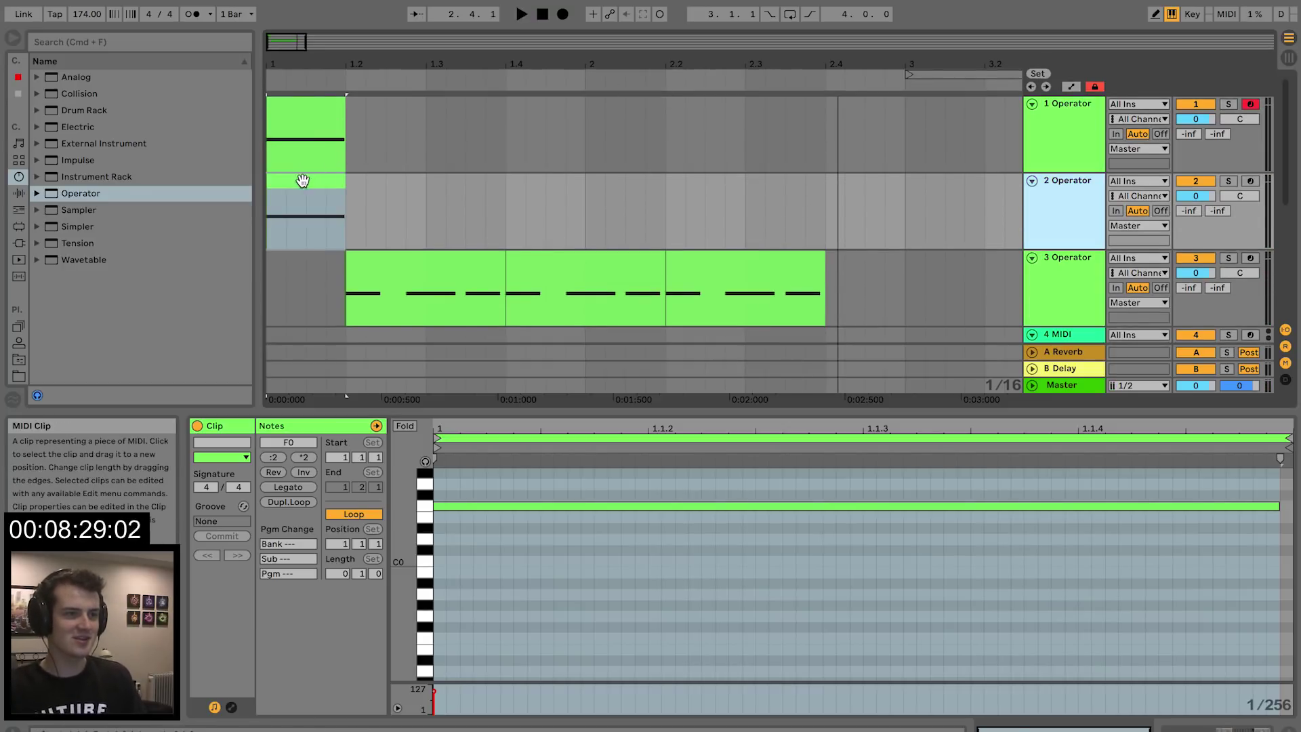
drag(299, 181, 868, 191)
- Draw a Pitch Bend envelope on track 2's clip falling from maximum to the bottom
click(1079, 197)
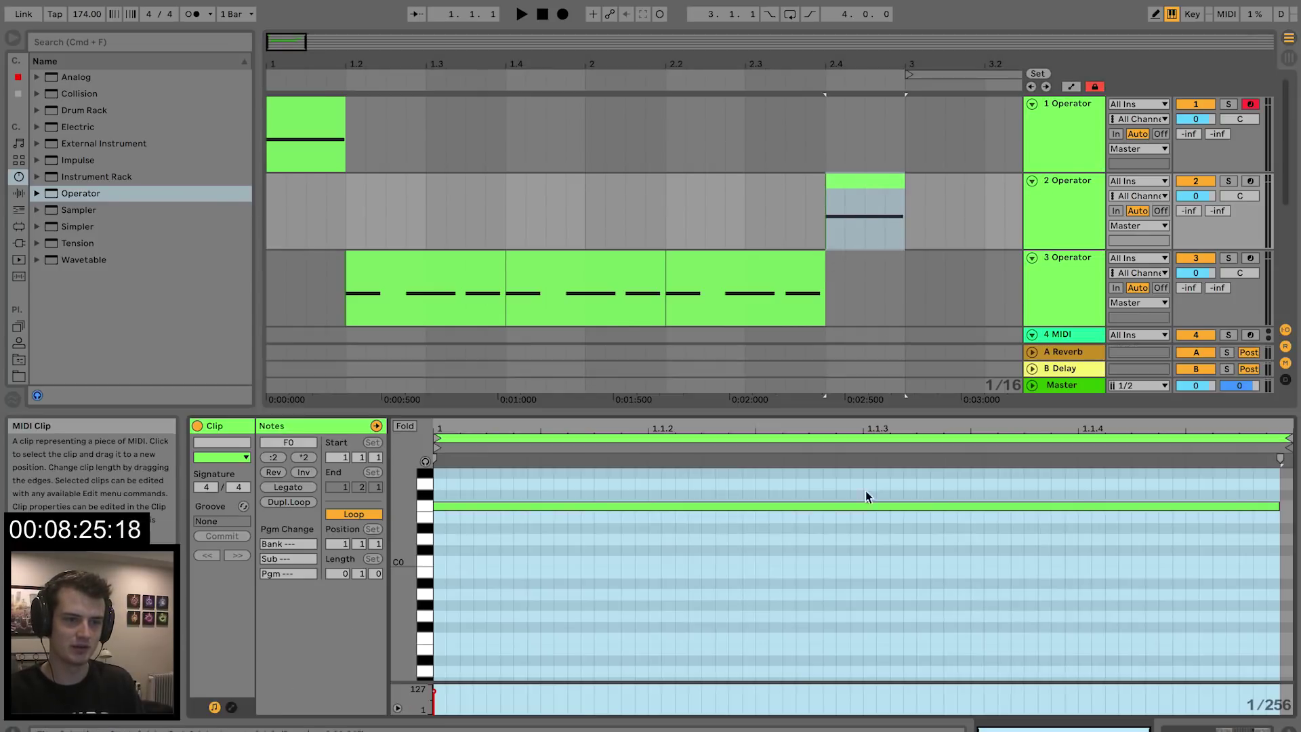
click(847, 557)
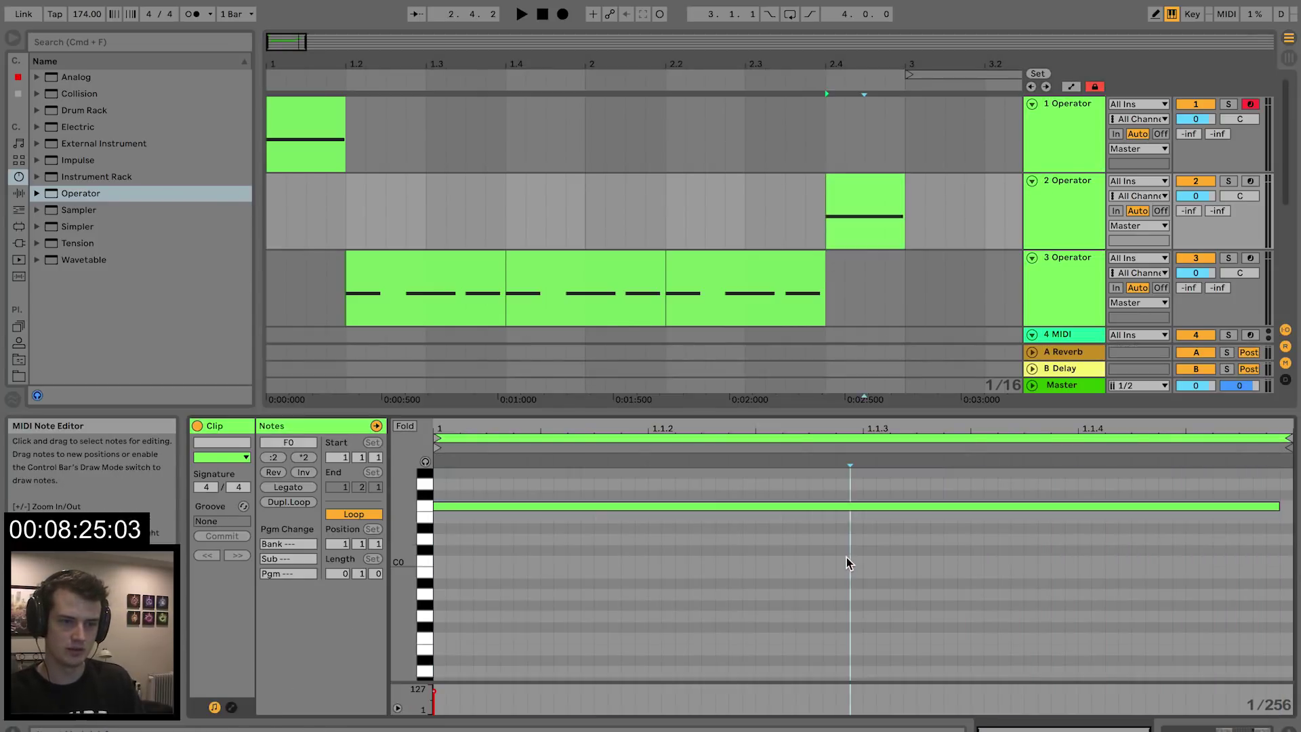
key(space)
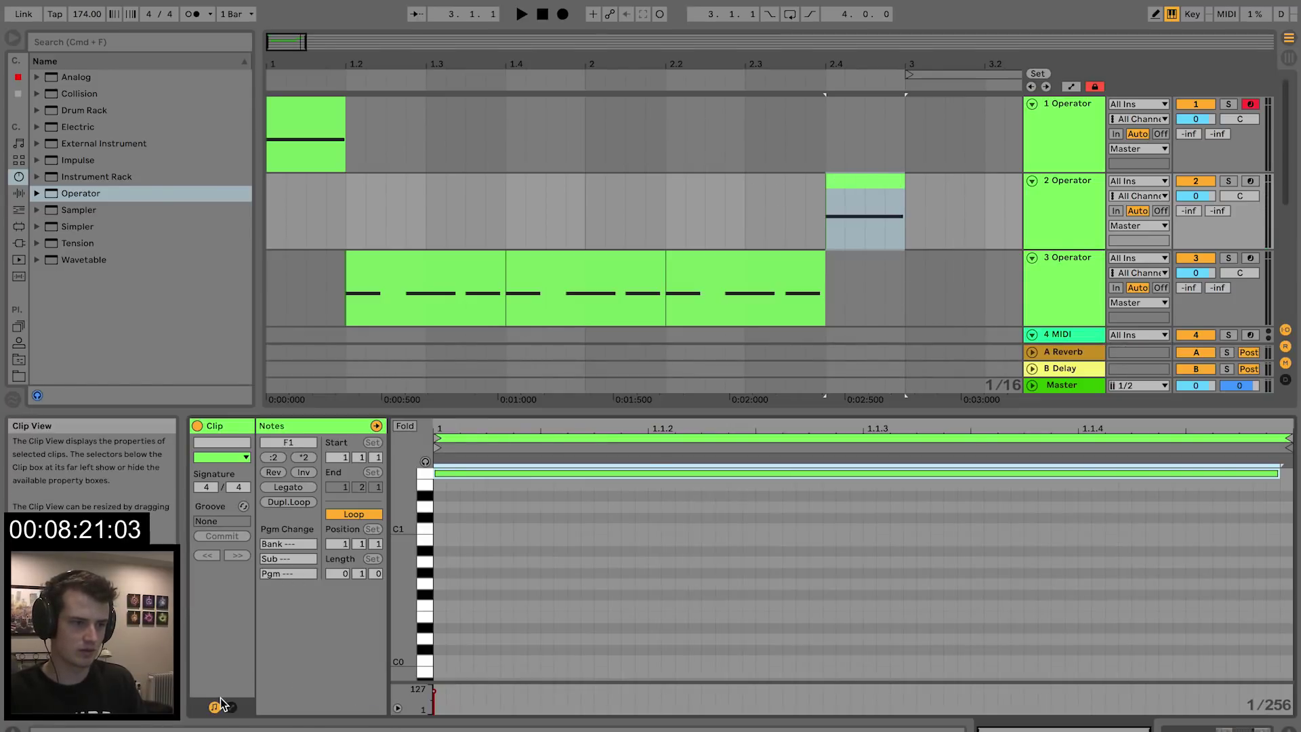
click(231, 707)
click(420, 463)
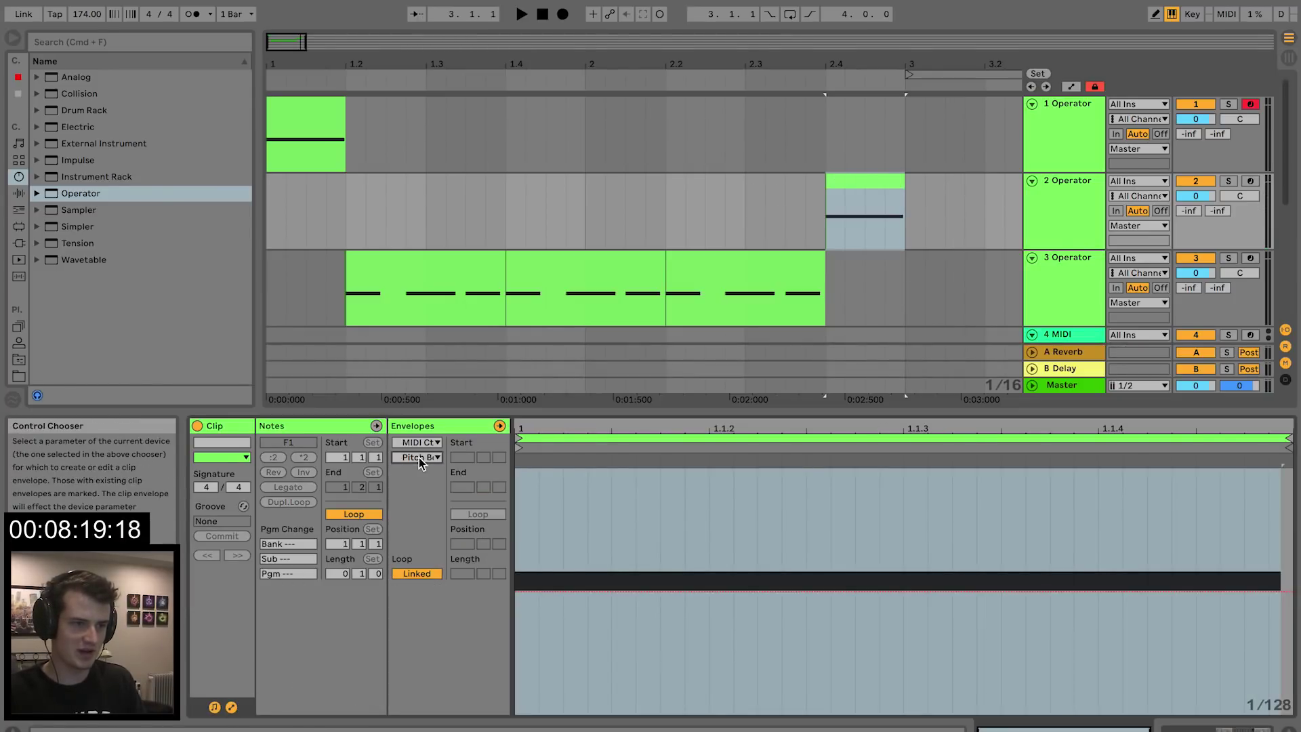
click(522, 587)
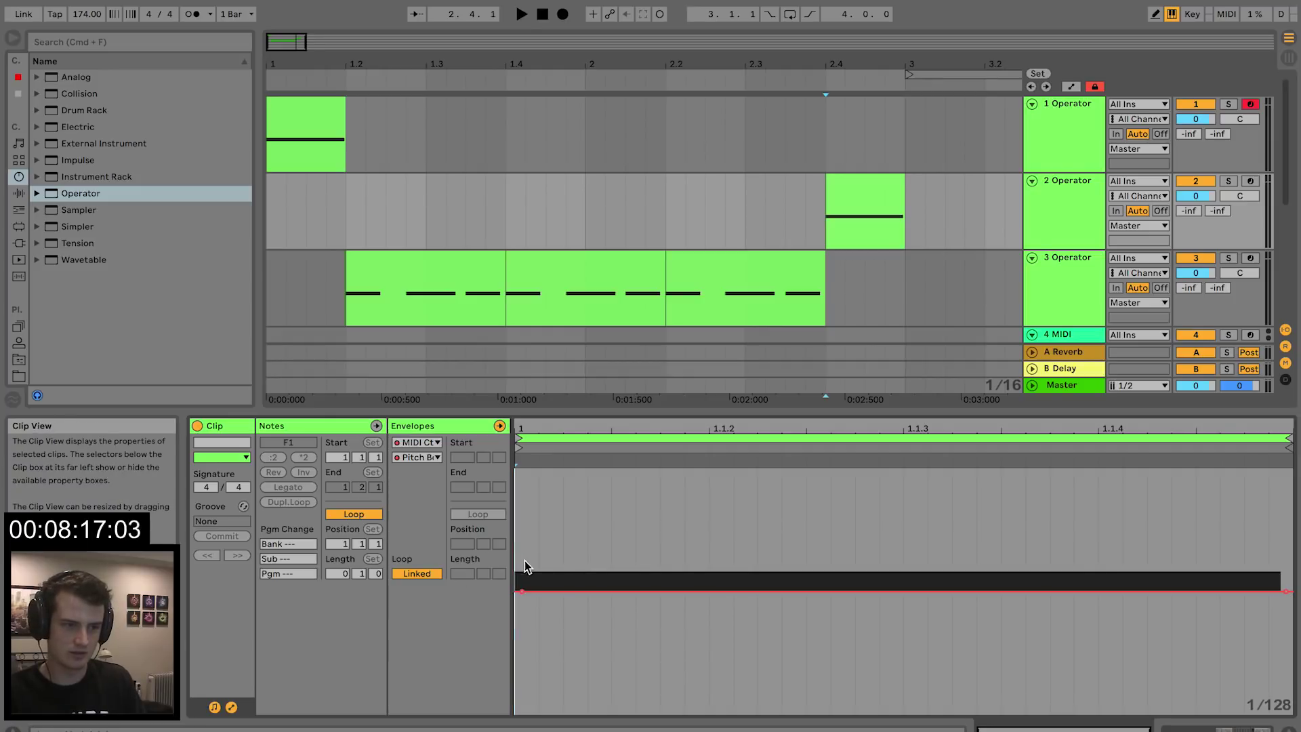
drag(527, 587, 528, 469)
key(super+z)
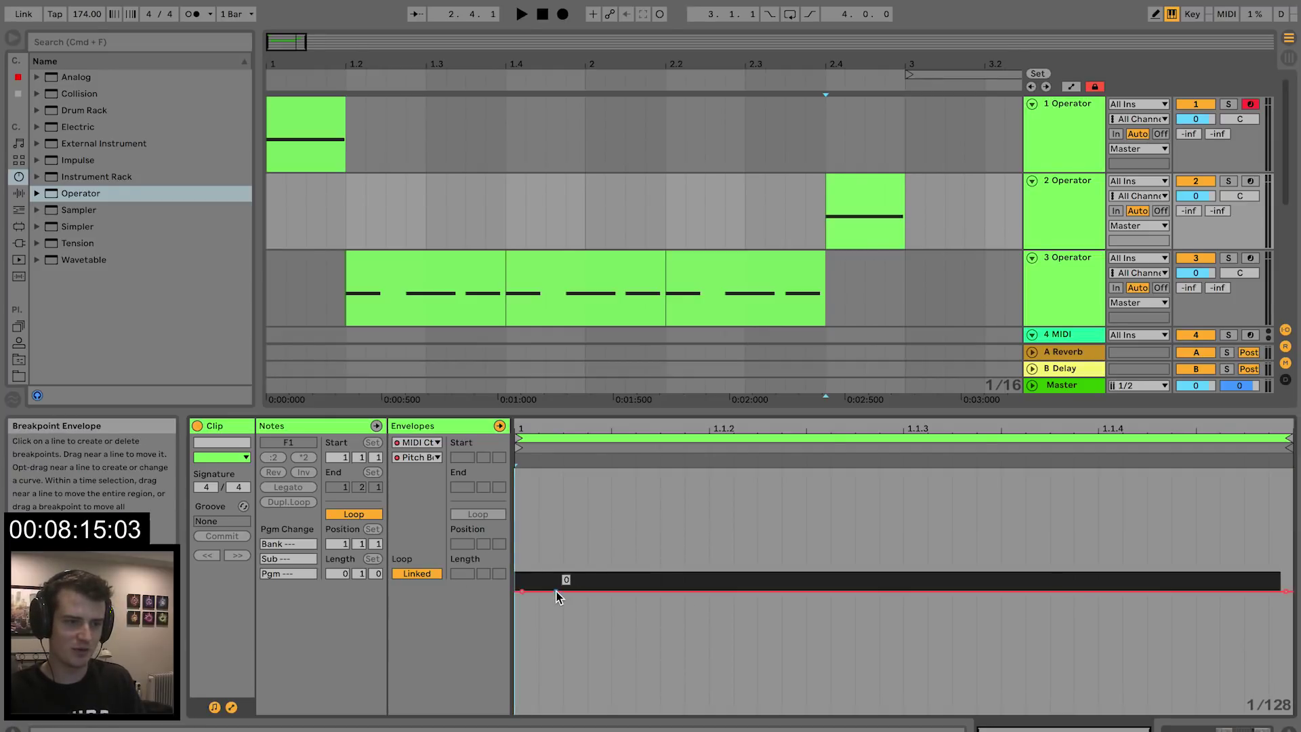
drag(567, 583, 523, 471)
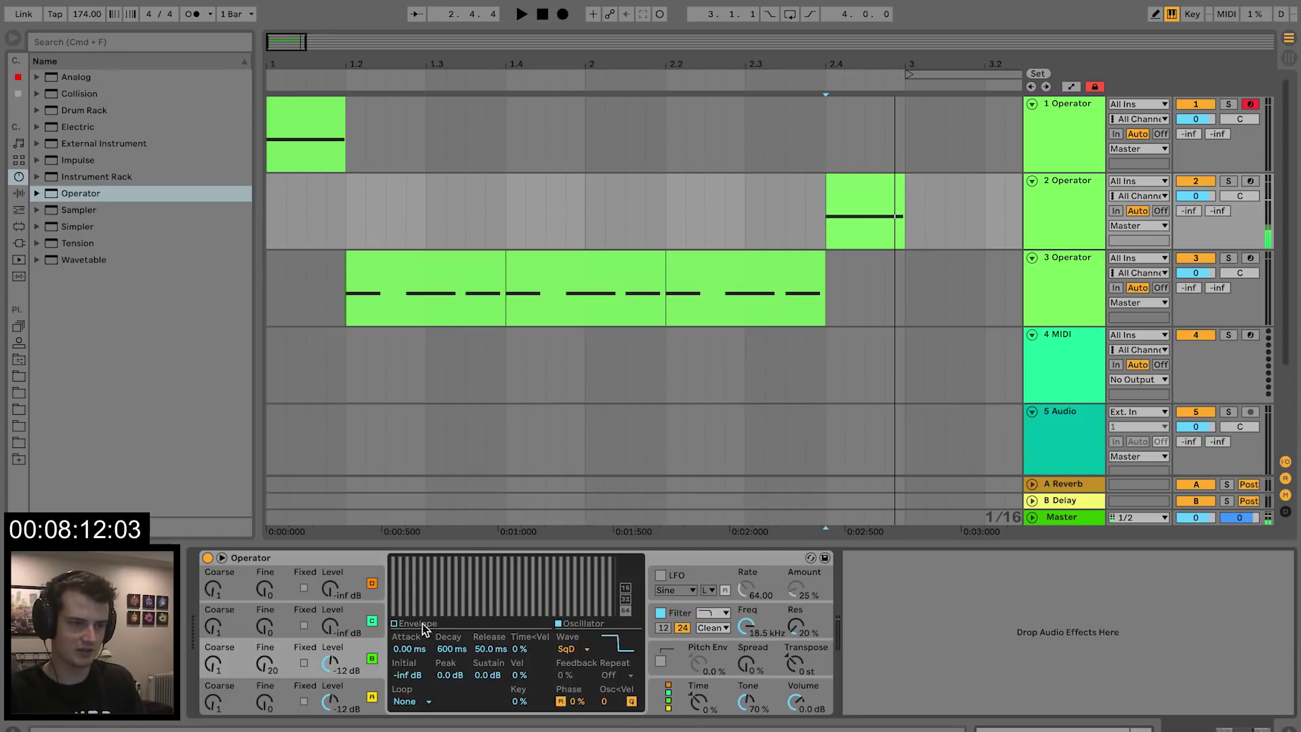
- Set Operator's global envelope time to -80% and turn on its pitch envelope
click(688, 697)
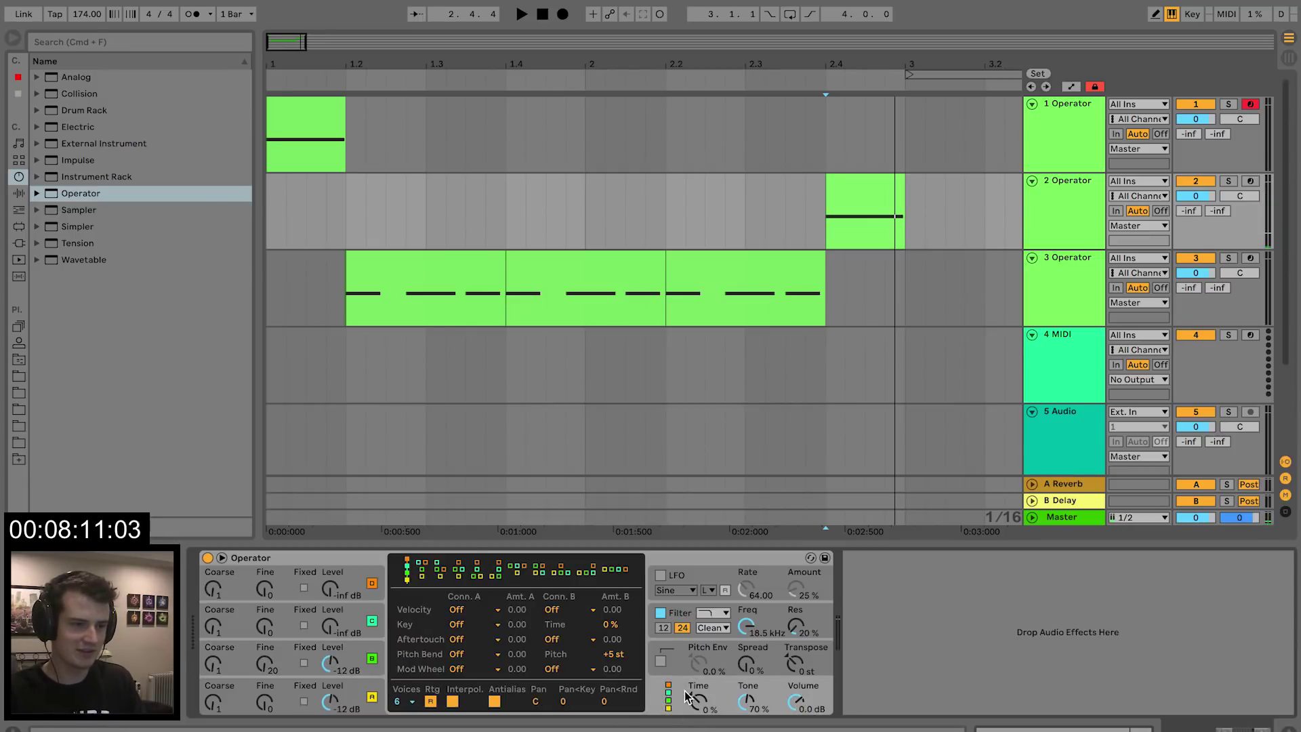
click(458, 661)
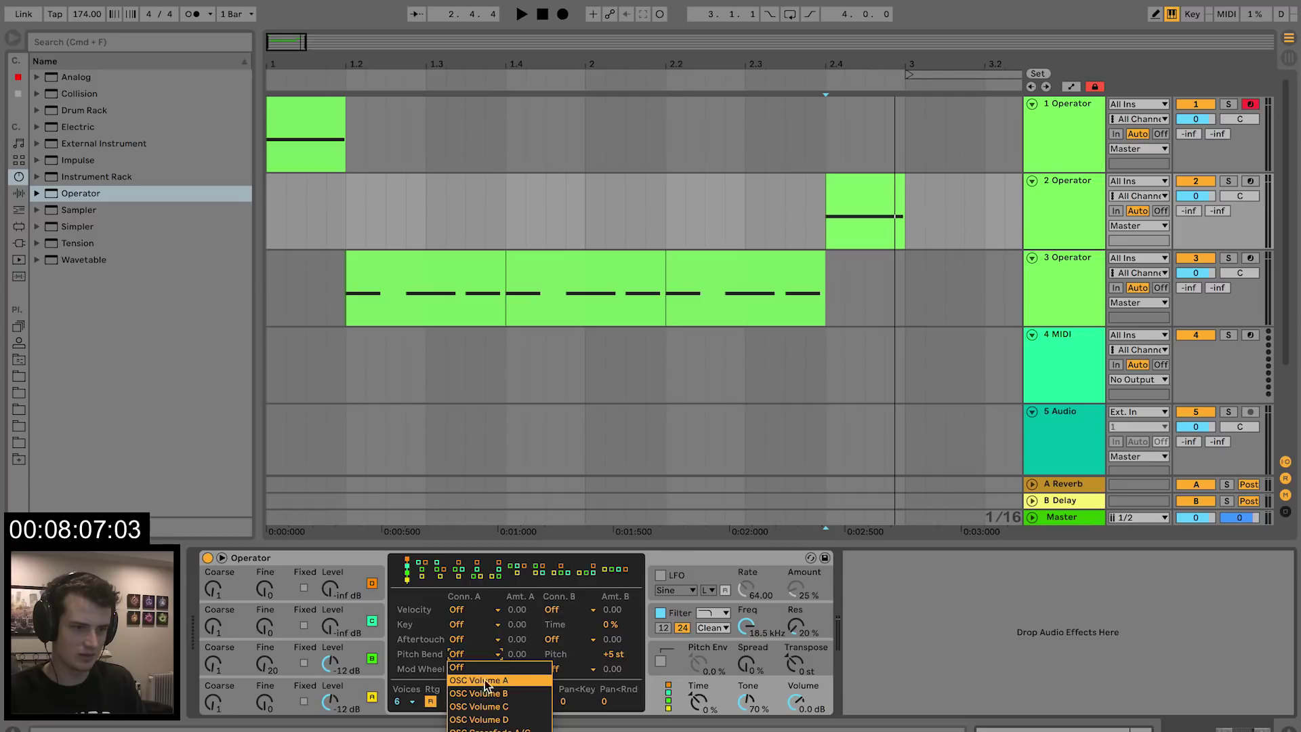
click(700, 650)
drag(698, 701, 698, 708)
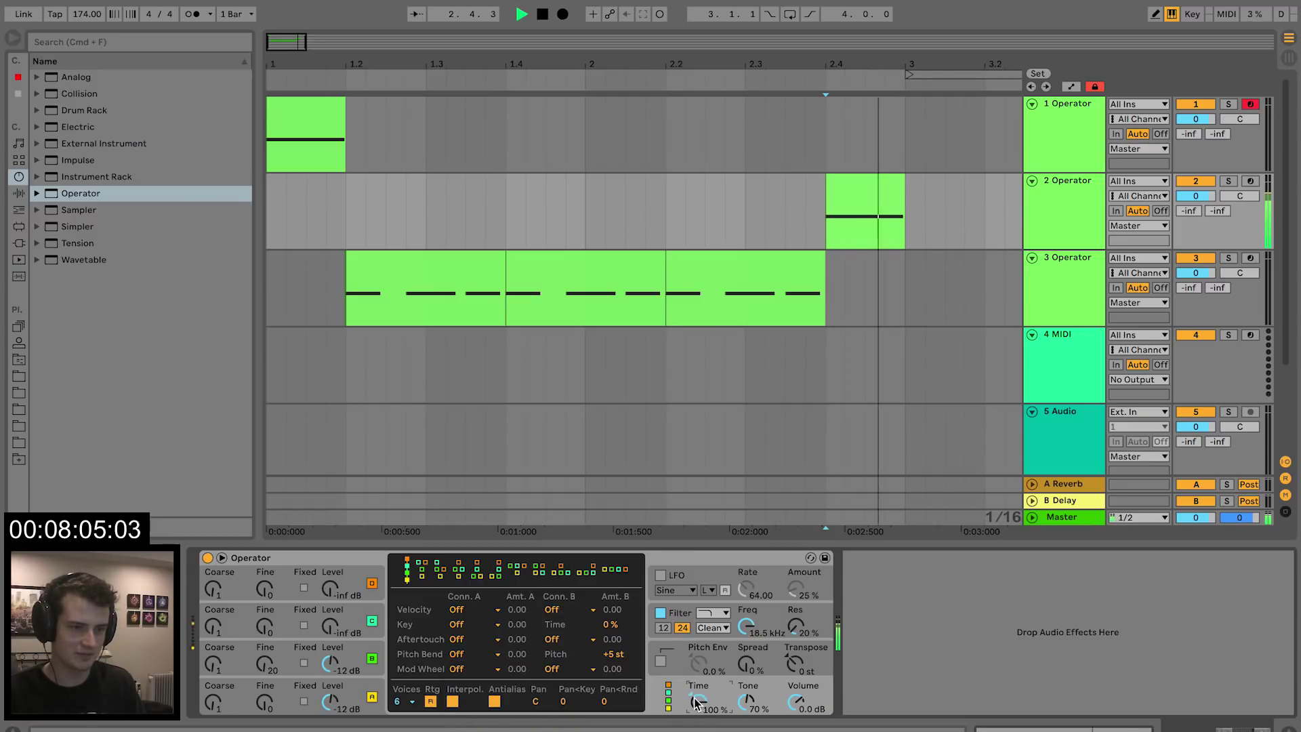
click(661, 663)
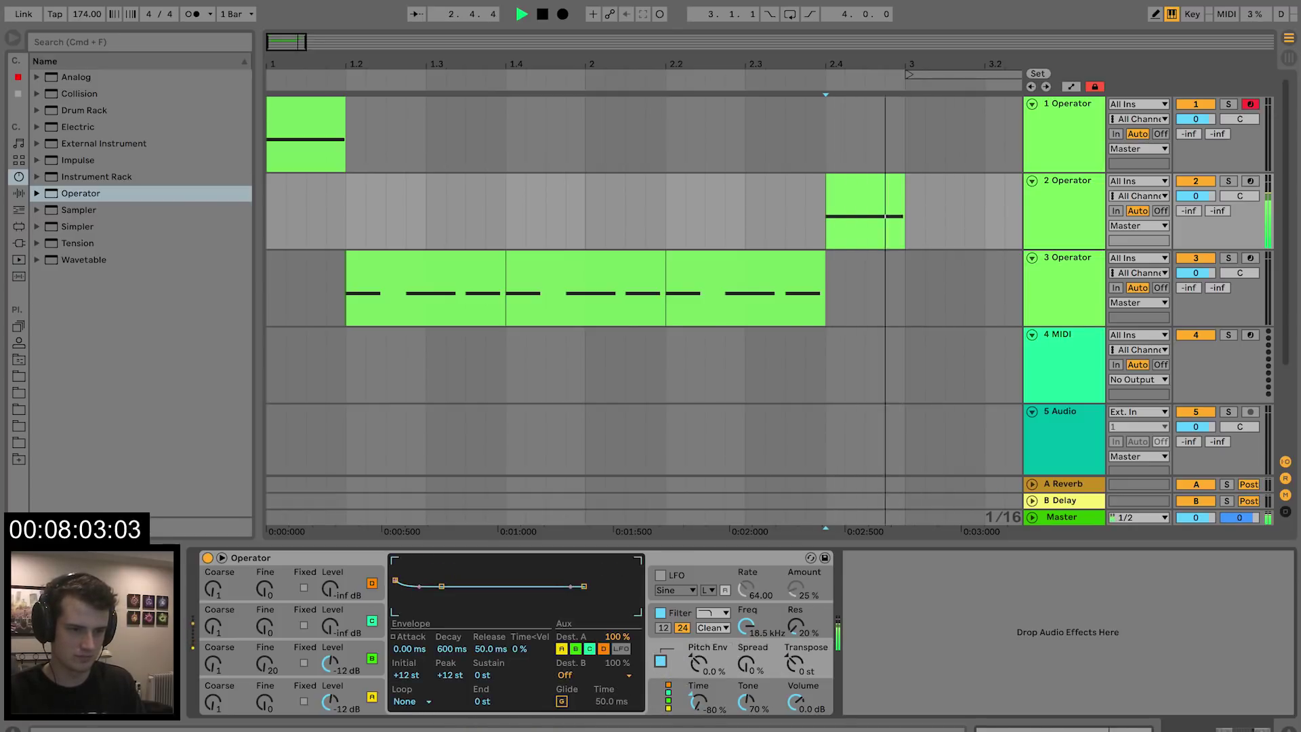
double_click(848, 204)
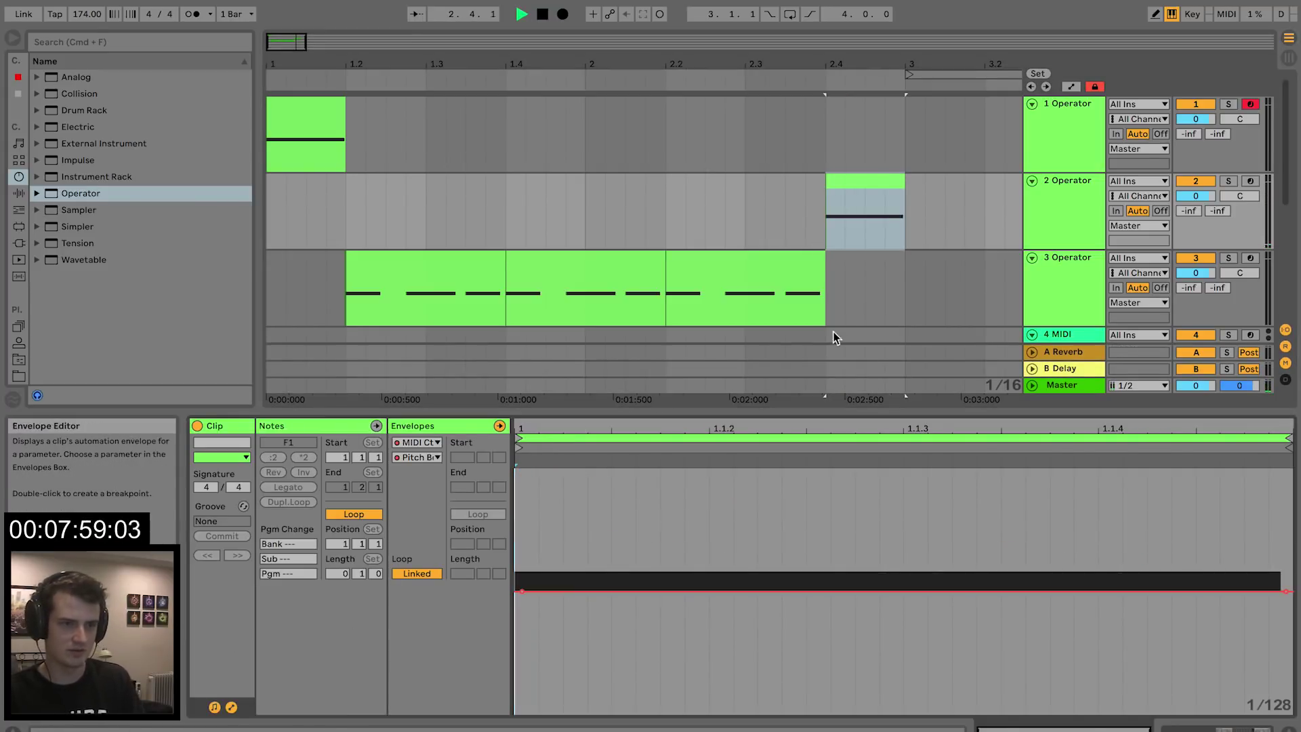
click(1061, 226)
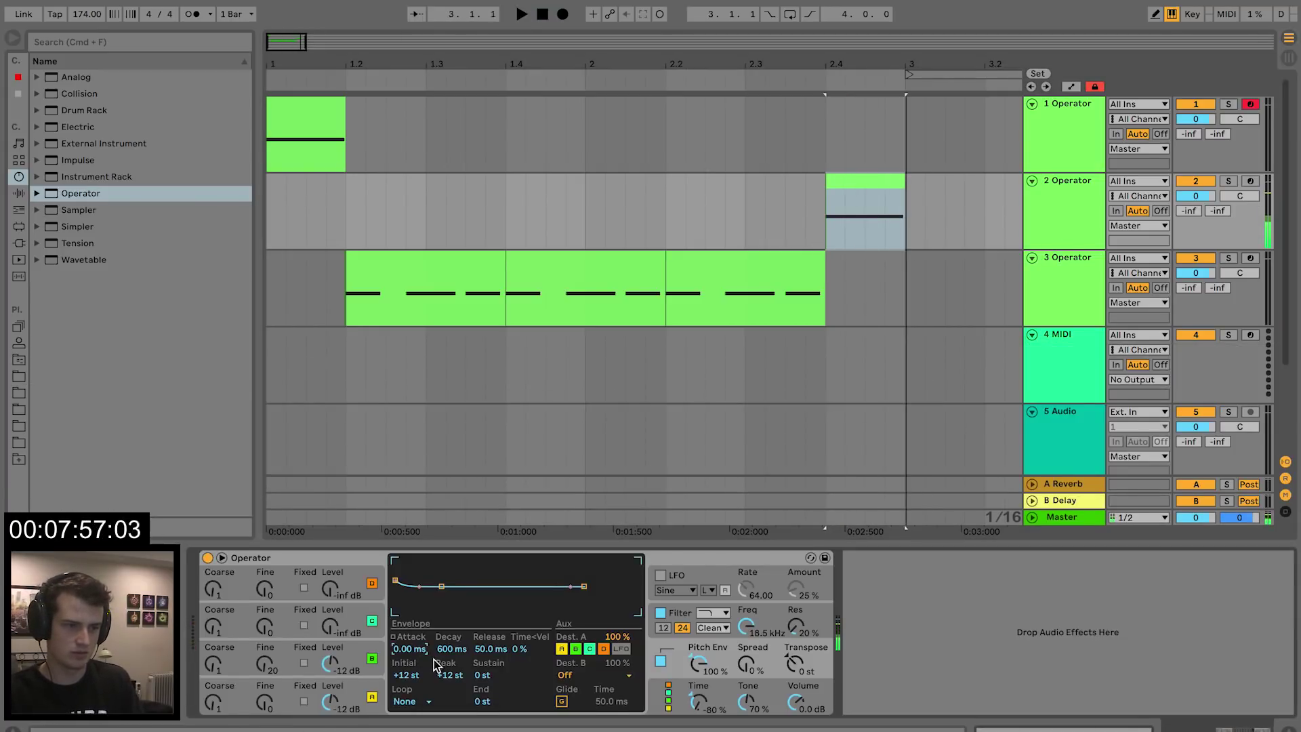
- Shape the pitch envelope with a +48 st initial value, shorter decay and 0 st sustain
drag(415, 673, 450, 661)
key(space)
key(space)
key(space)
drag(395, 579, 490, 587)
key(space)
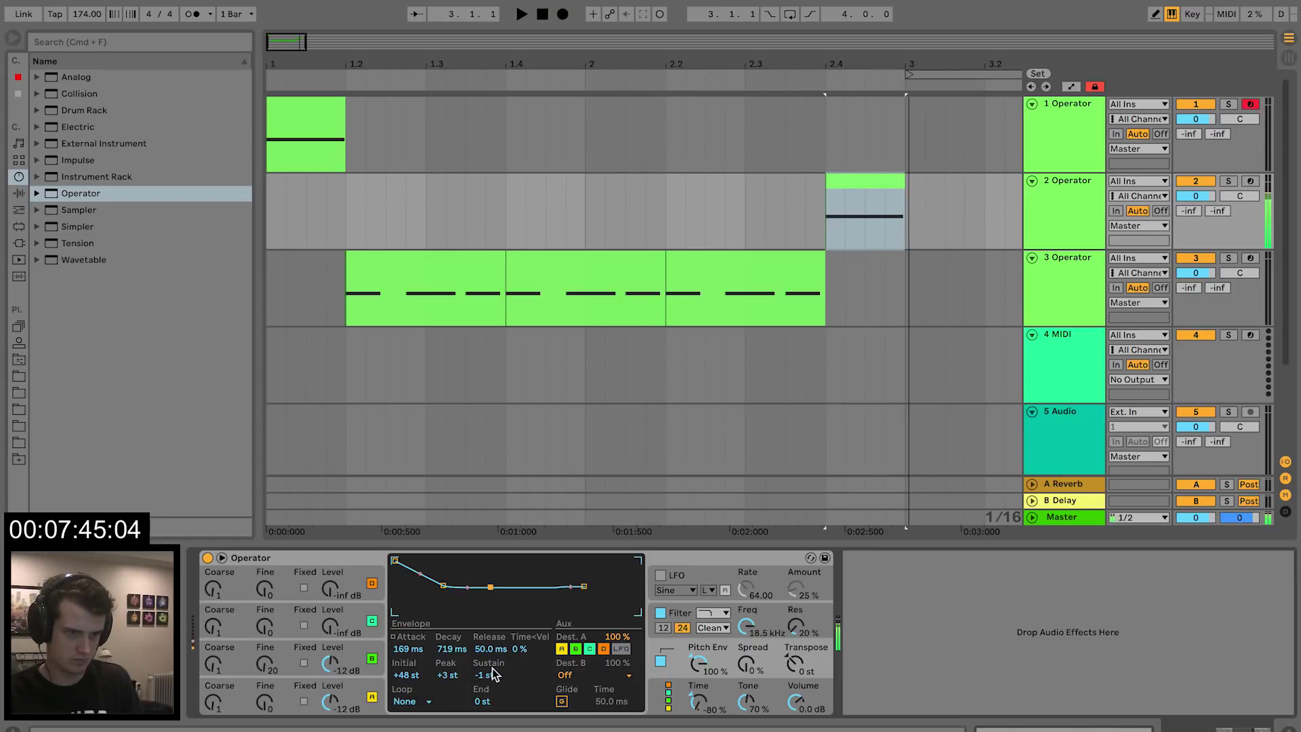
drag(490, 678, 459, 641)
key(space)
key(space)
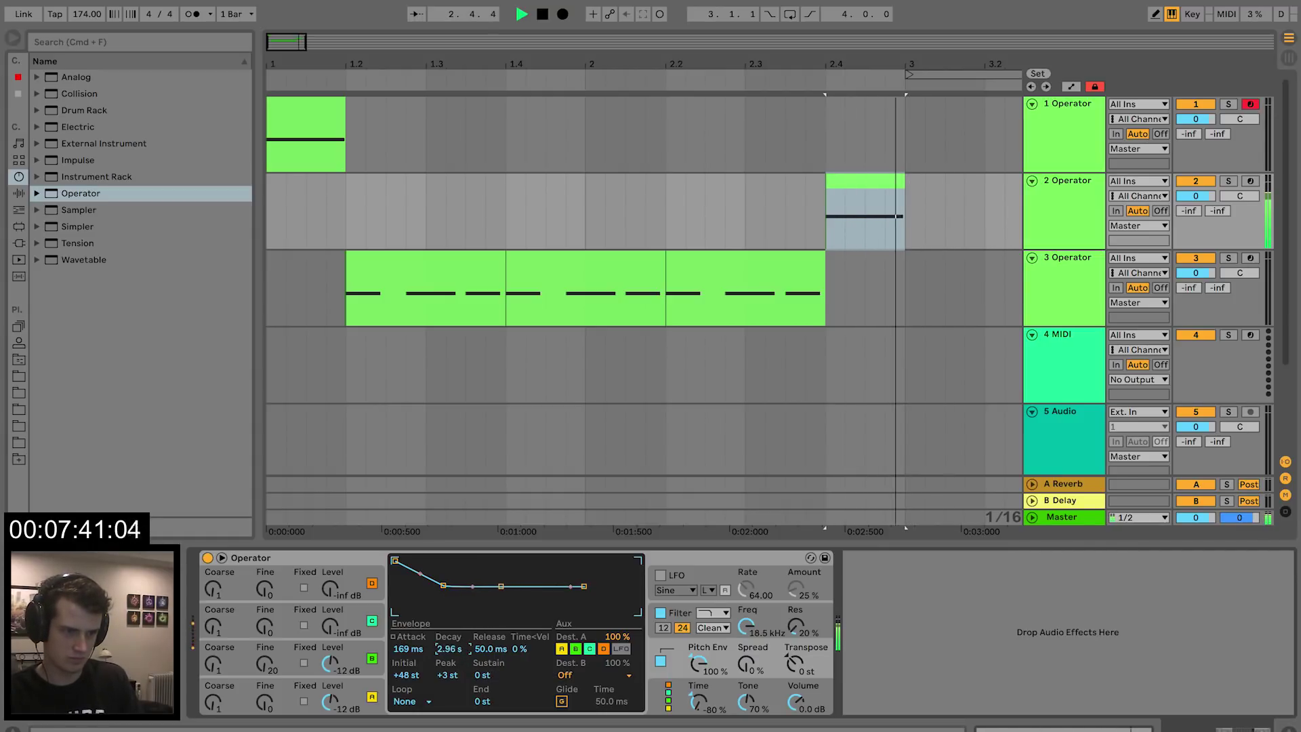
- Retune oscillator B to coarse 9 at a -20 dB level
mouse_move(330, 664)
mouse_down()
mouse_move(331, 698)
mouse_move(331, 684)
mouse_up()
drag(213, 664, 212, 643)
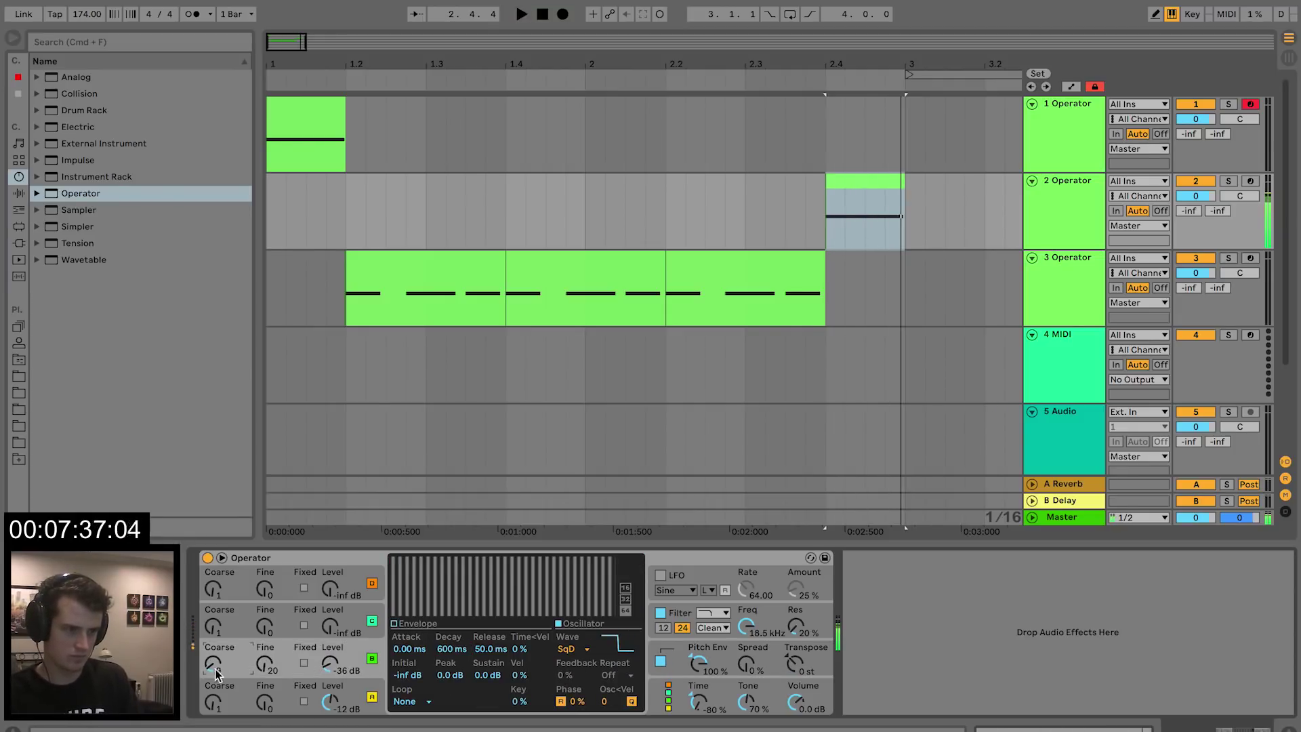
key(space)
drag(331, 664, 331, 655)
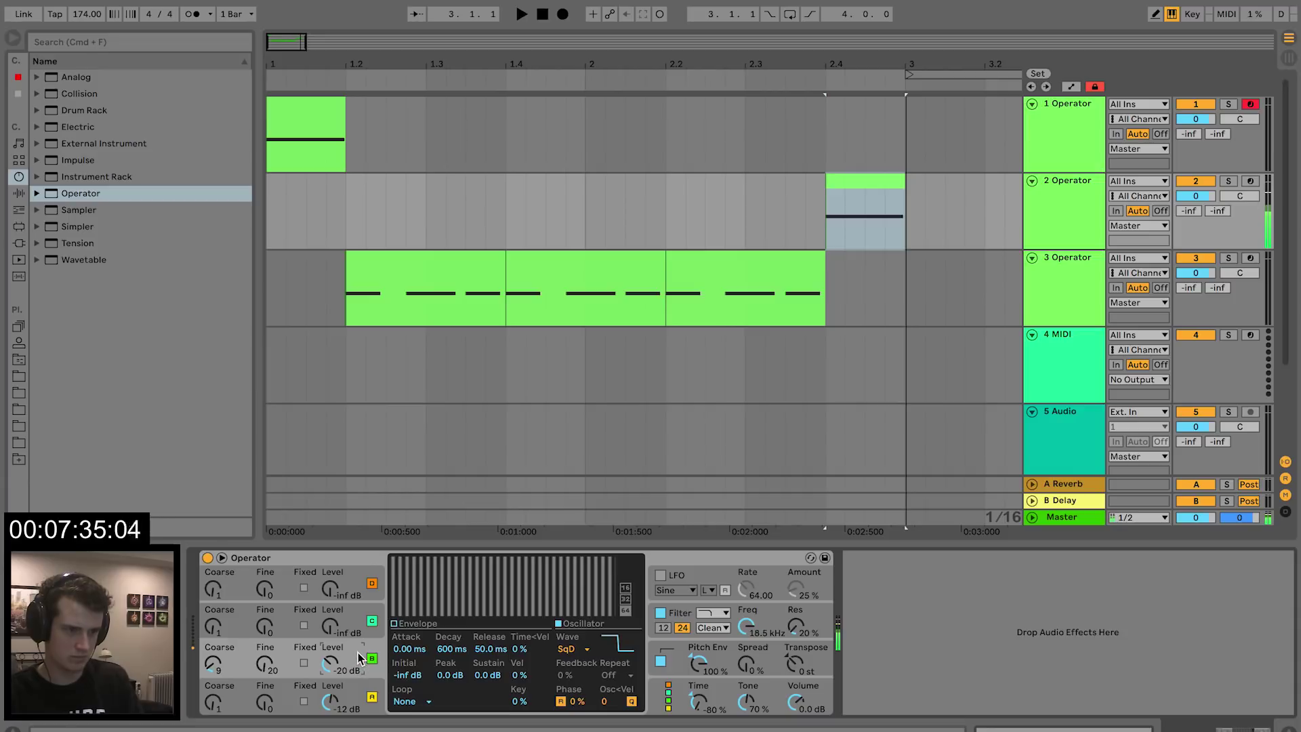
- Switch the waveform to SwD, set oscillator C coarse to 2 and spread to about 35%
click(573, 649)
click(569, 634)
key(space)
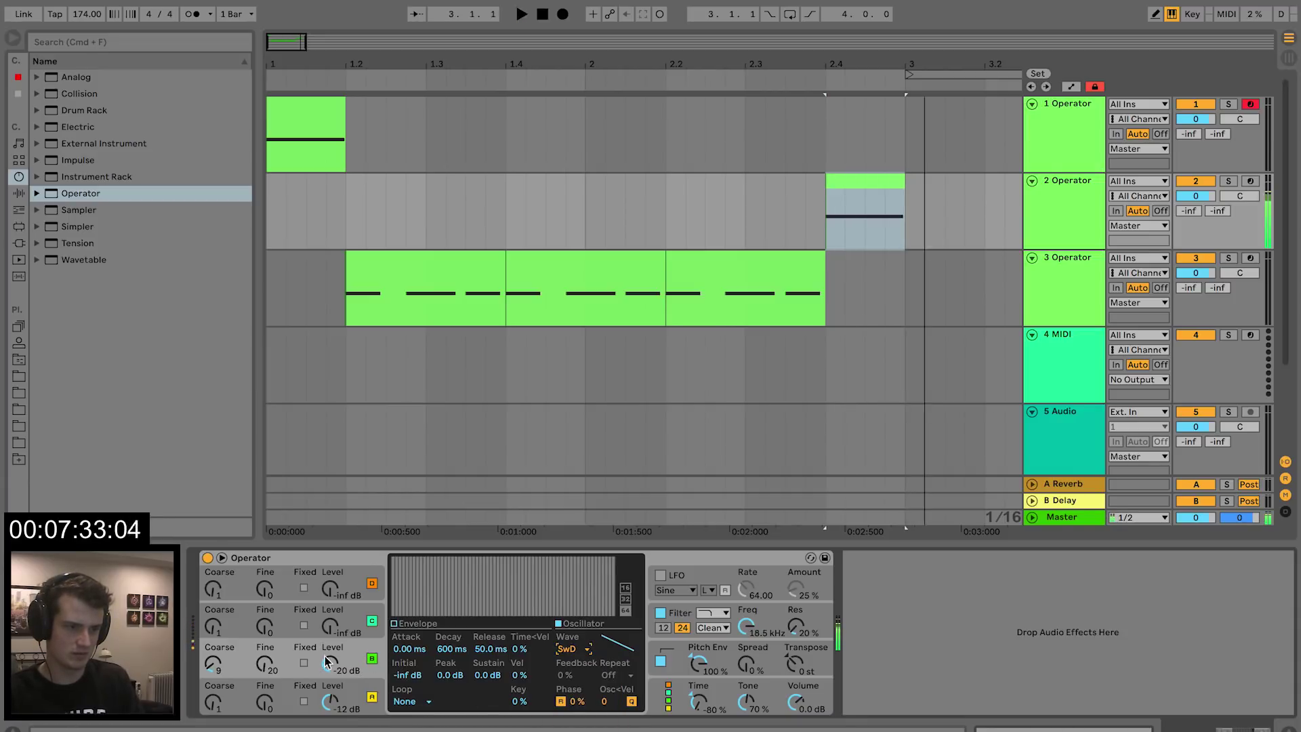
drag(214, 671, 214, 667)
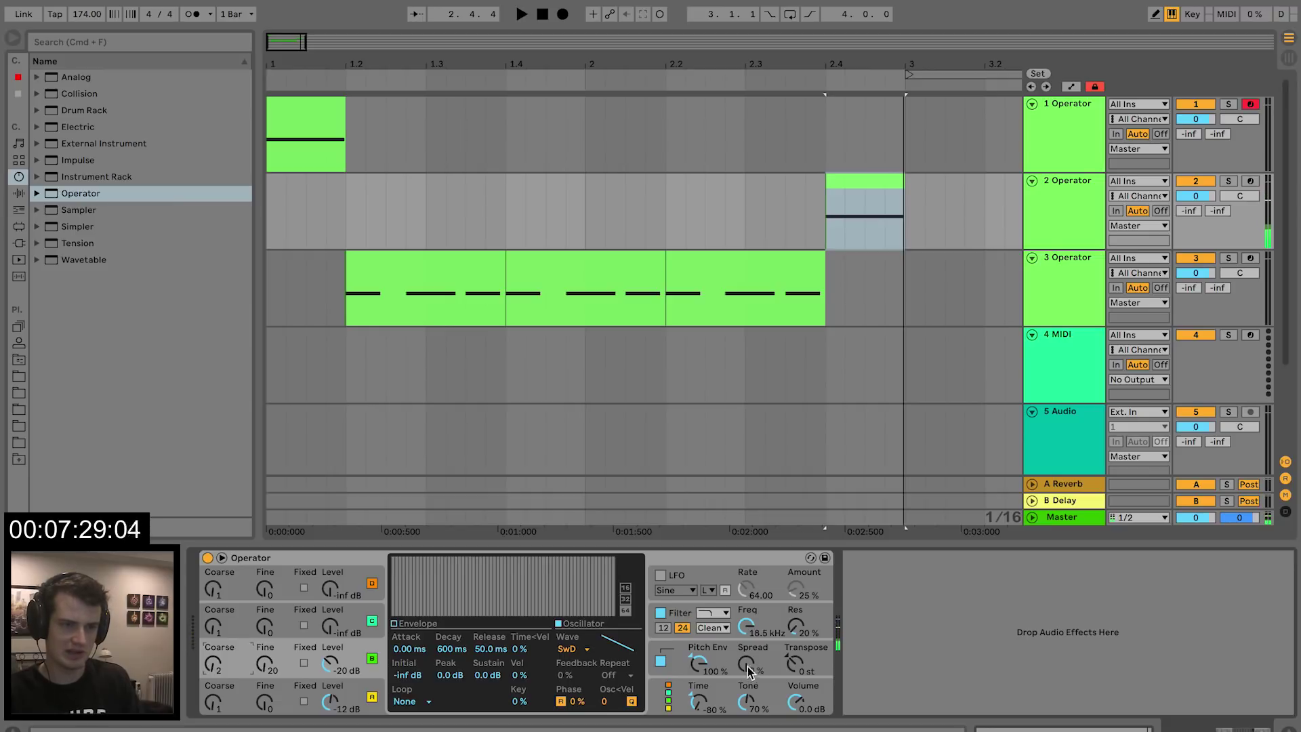
drag(747, 666, 748, 657)
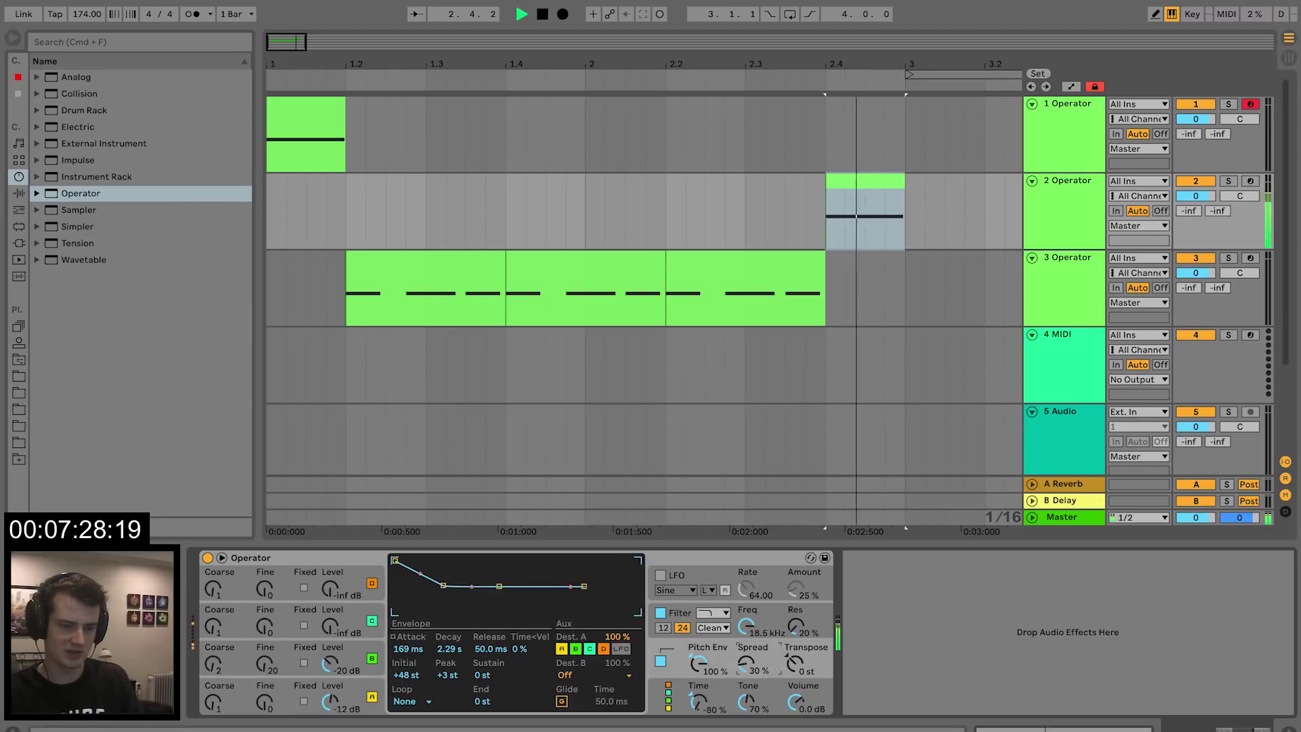
click(284, 107)
- Load the Multiband Dynamics OTT preset onto track 3's Operator chain
click(1081, 290)
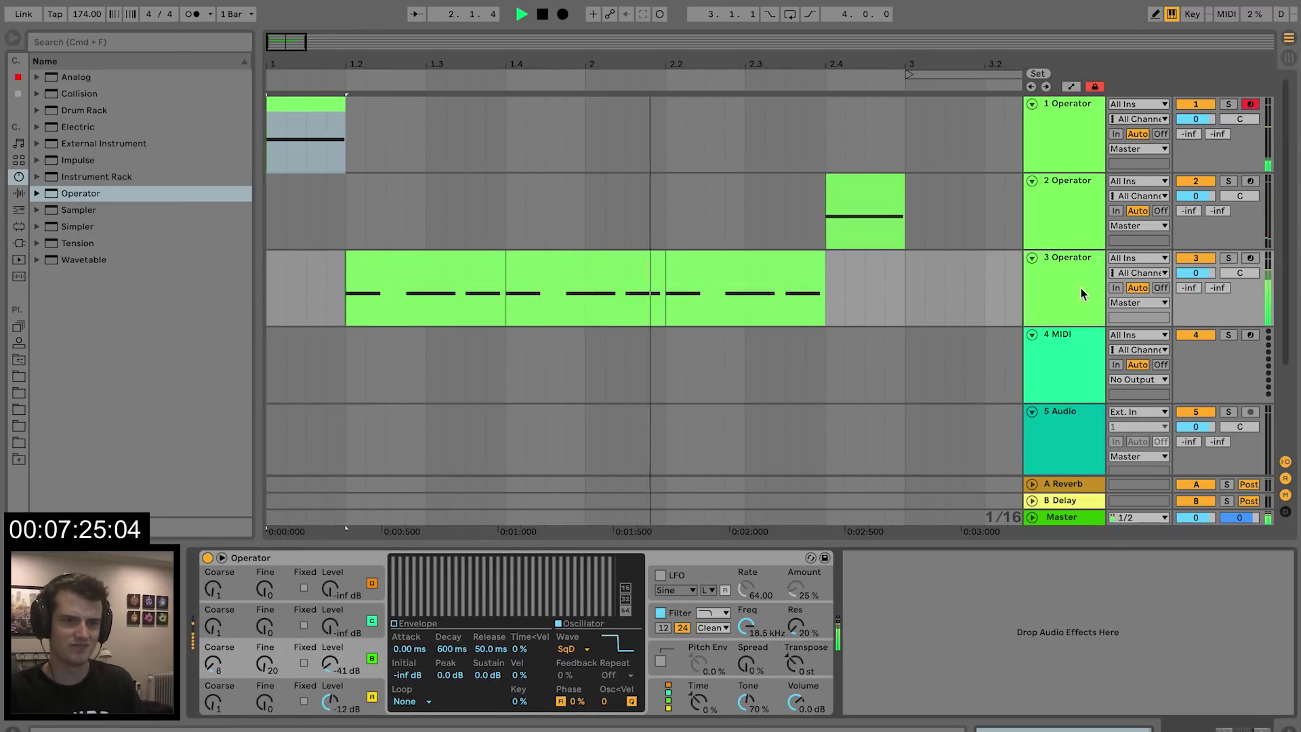
key(space)
click(18, 193)
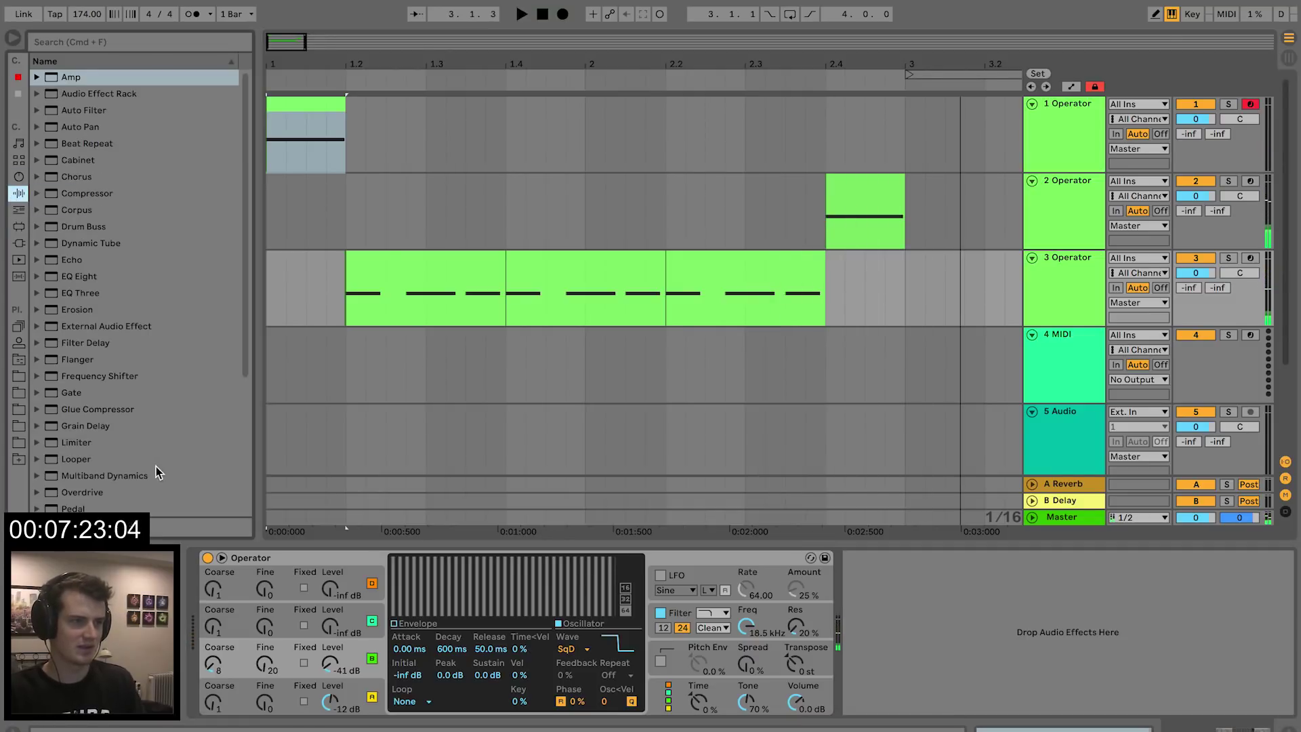
scroll(156, 461, down, 5)
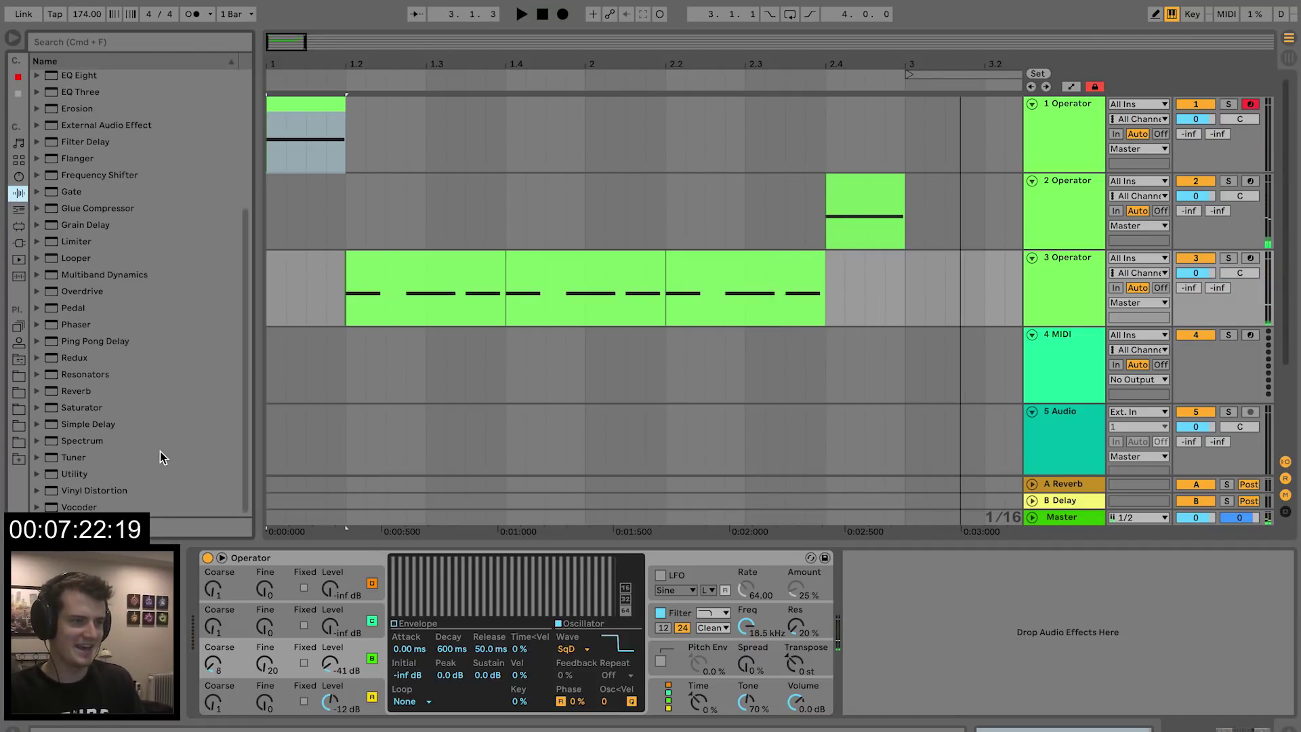
click(37, 275)
drag(78, 391, 531, 526)
drag(876, 608, 908, 584)
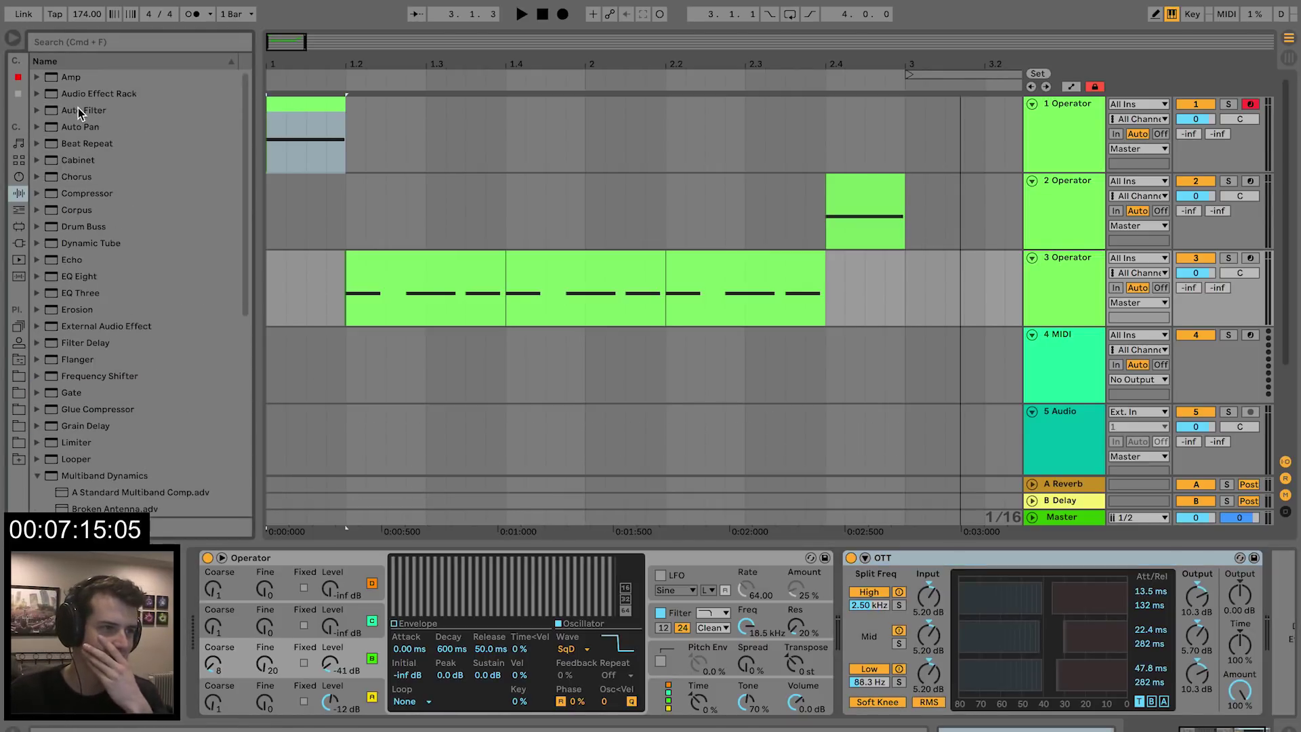
- Insert Auto Filter before OTT, with OTT amount at 70% and cutoff at 92 Hz
click(80, 113)
drag(890, 676, 890, 675)
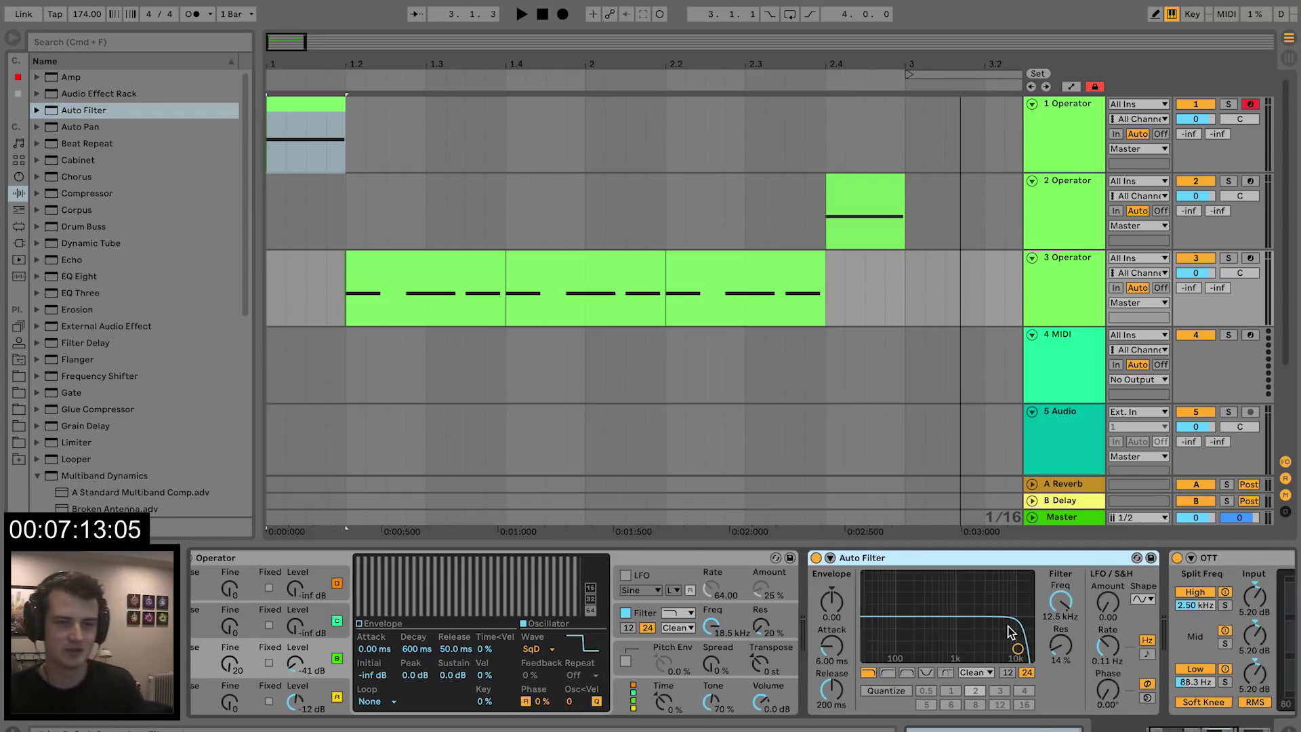
key(space)
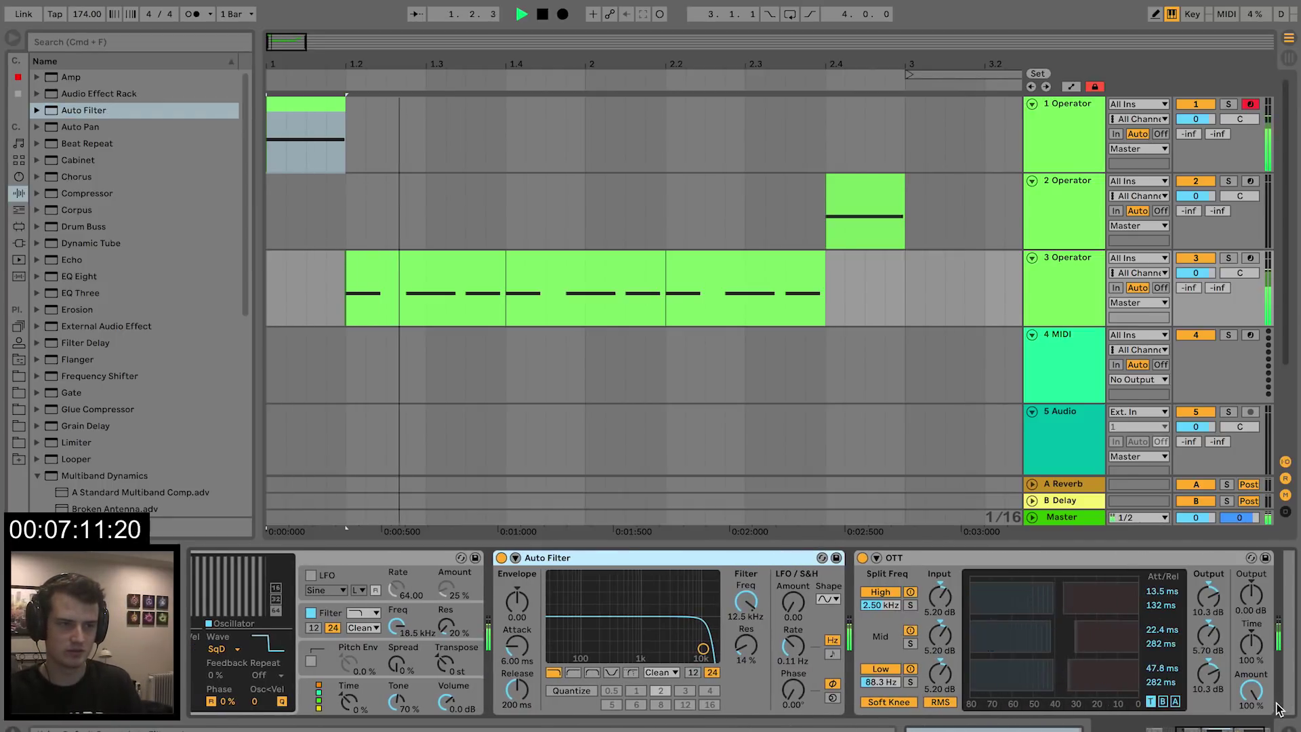
drag(1252, 692, 1251, 697)
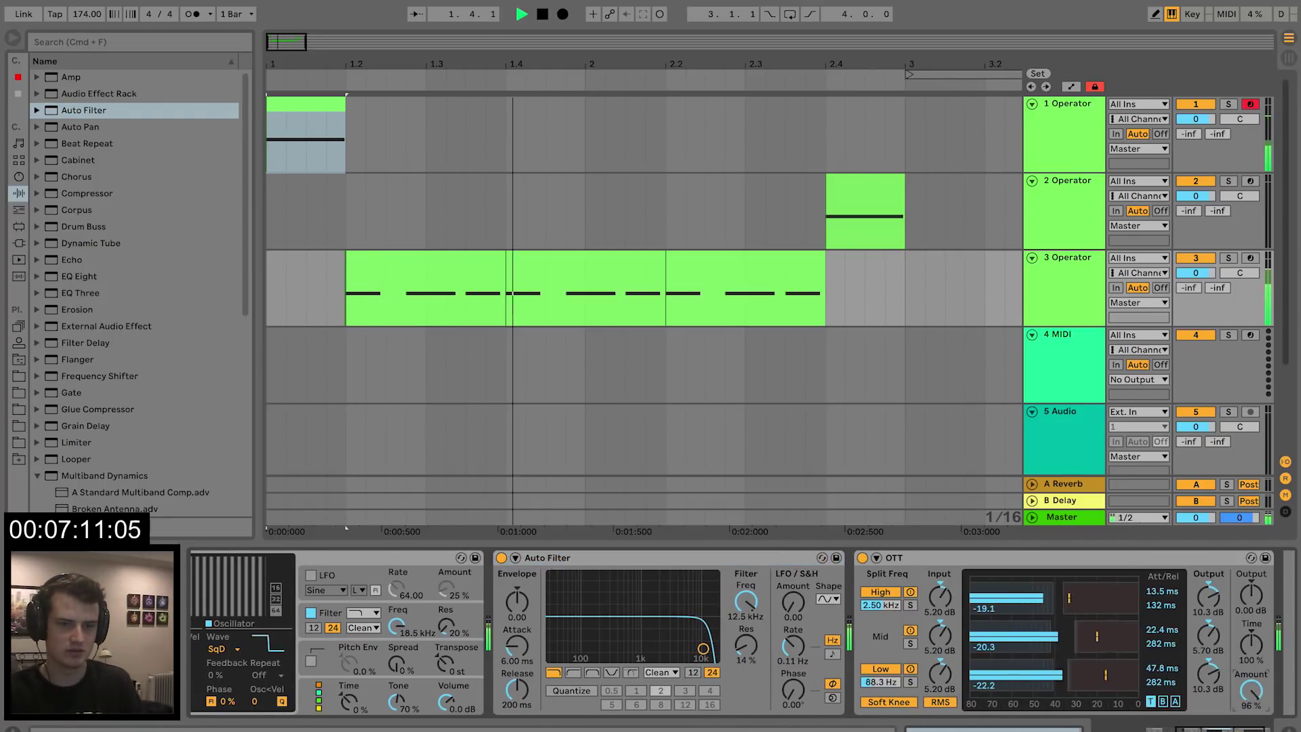
drag(758, 601, 758, 637)
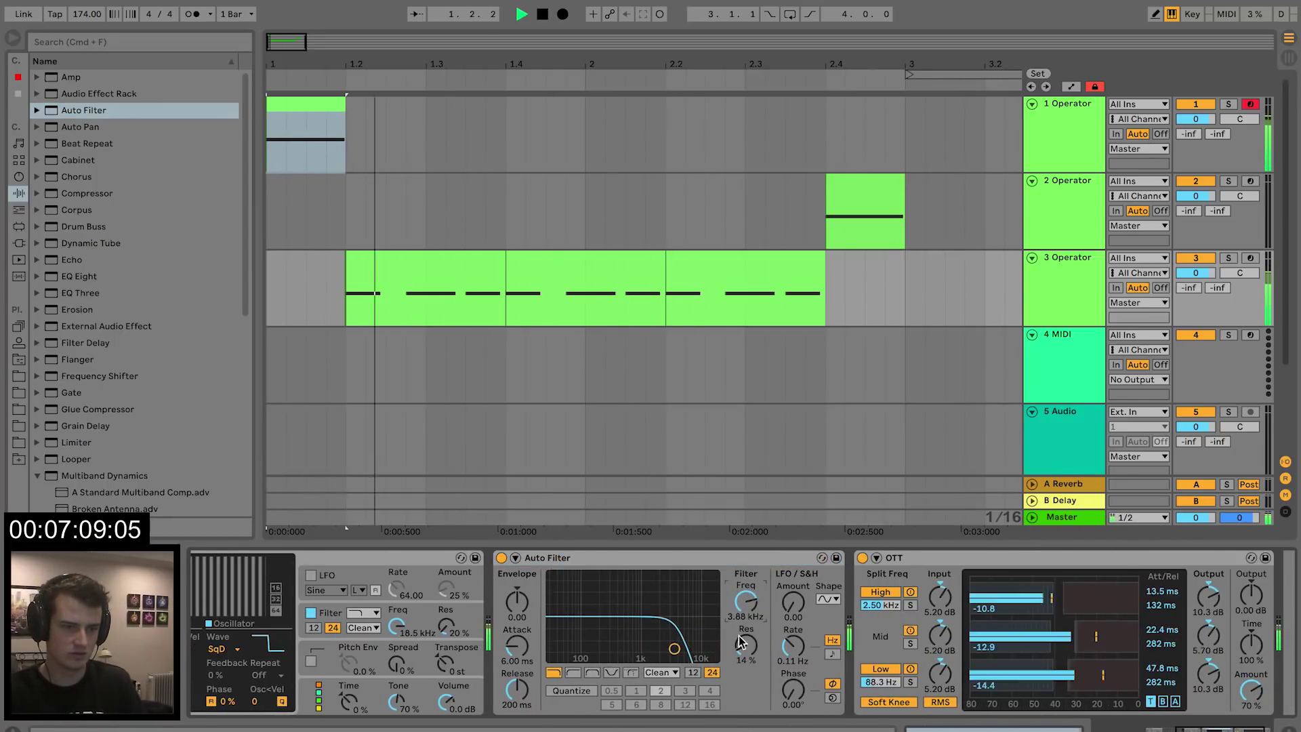
key(space)
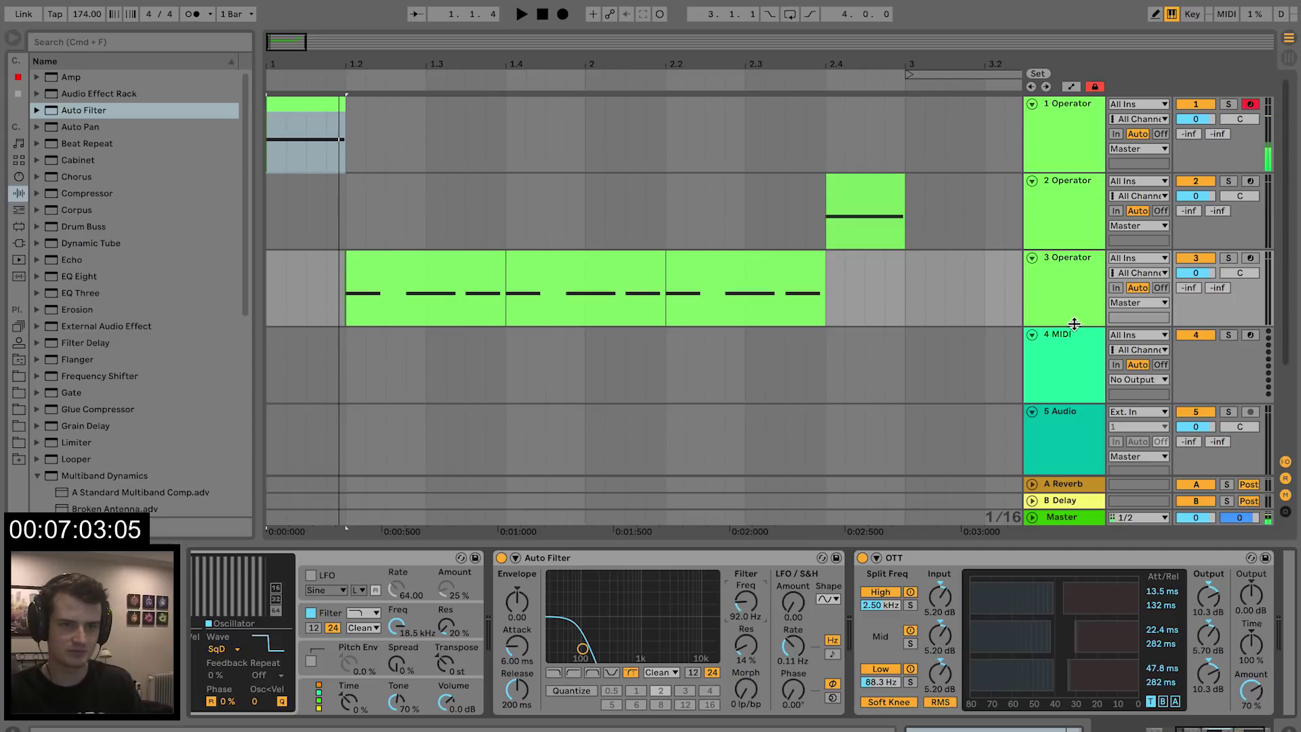
- Draw filter automation breakpoints on track 3's first bass clip, including a 1.97 kHz peak
click(429, 277)
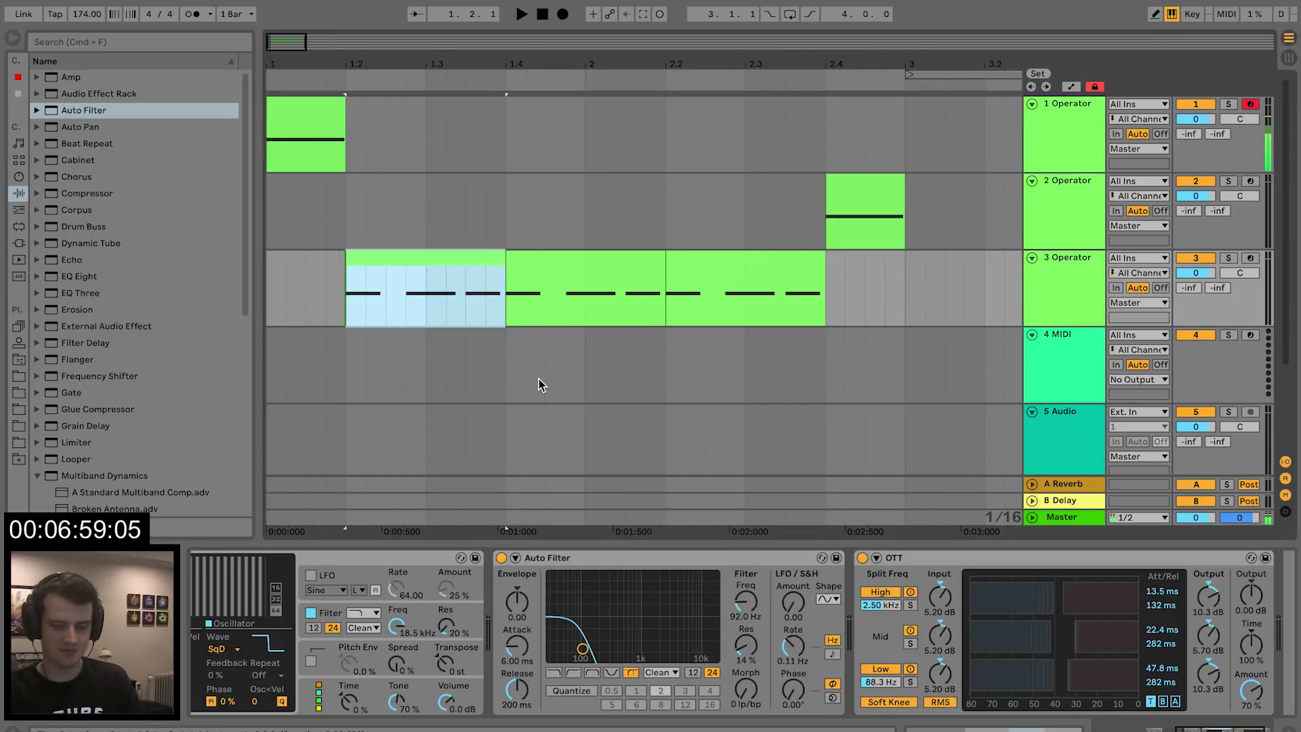
key(a)
drag(344, 70, 344, 115)
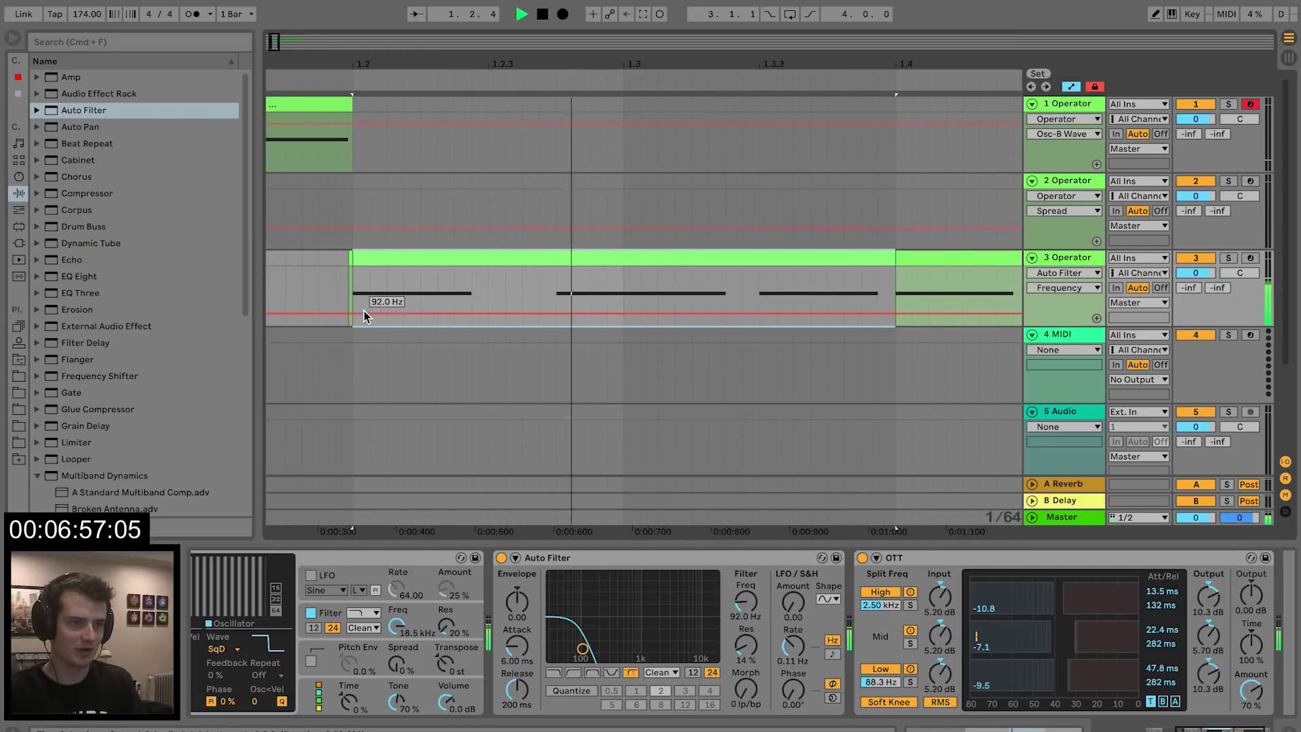
click(617, 298)
drag(477, 316, 476, 291)
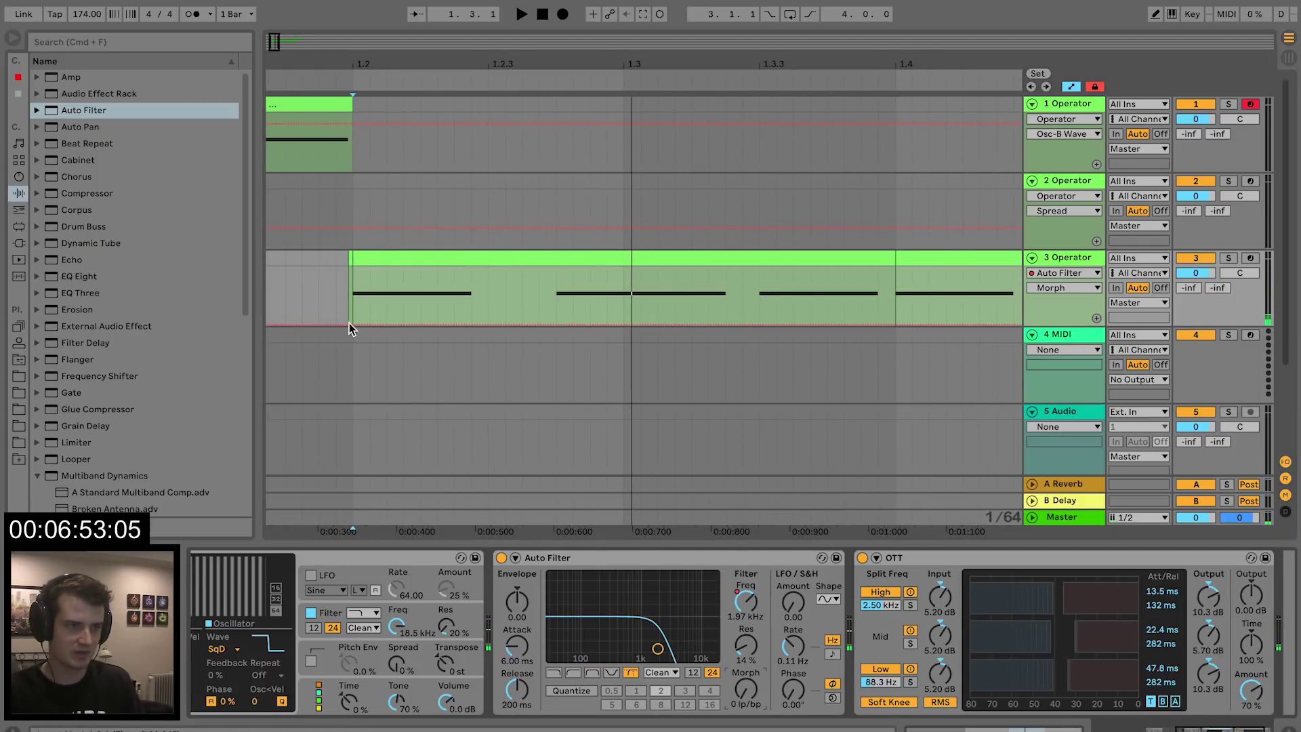
drag(351, 326, 472, 315)
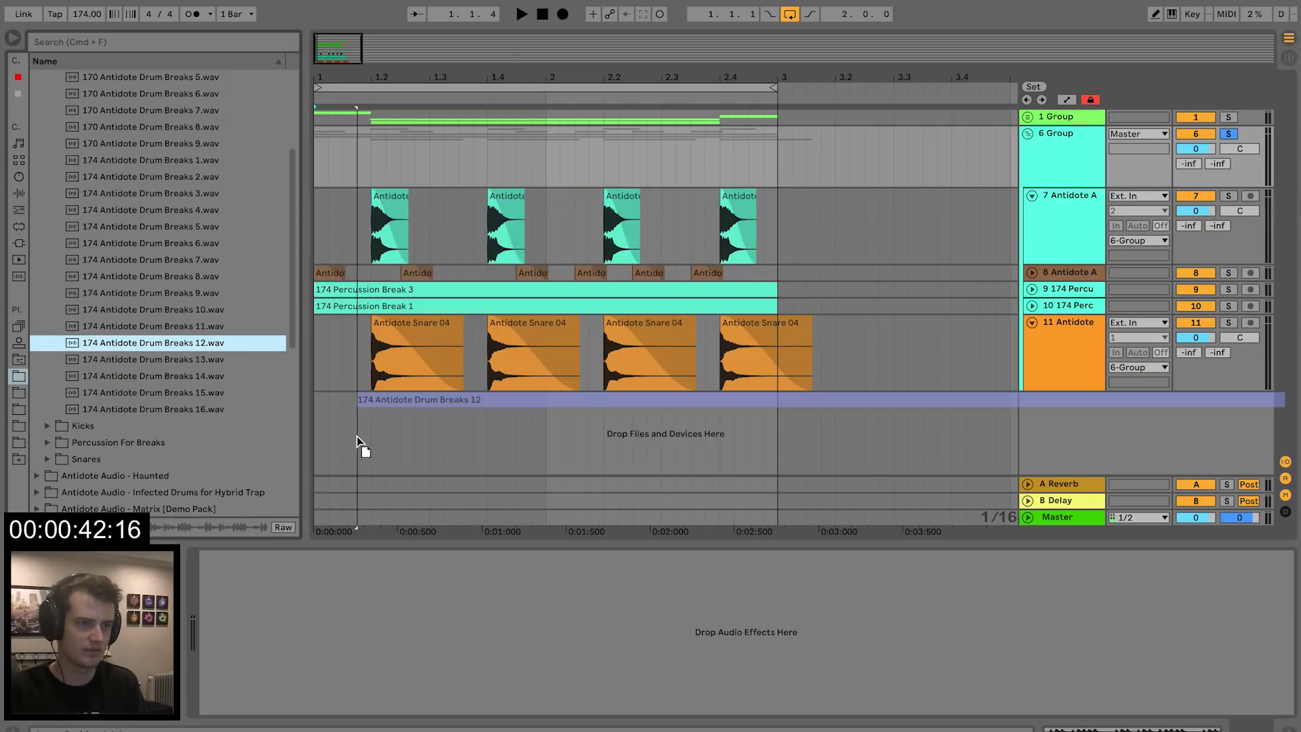
- Drop 174 Antidote Drum Breaks 12.wav into the empty arrangement as new track 12
drag(323, 426, 322, 431)
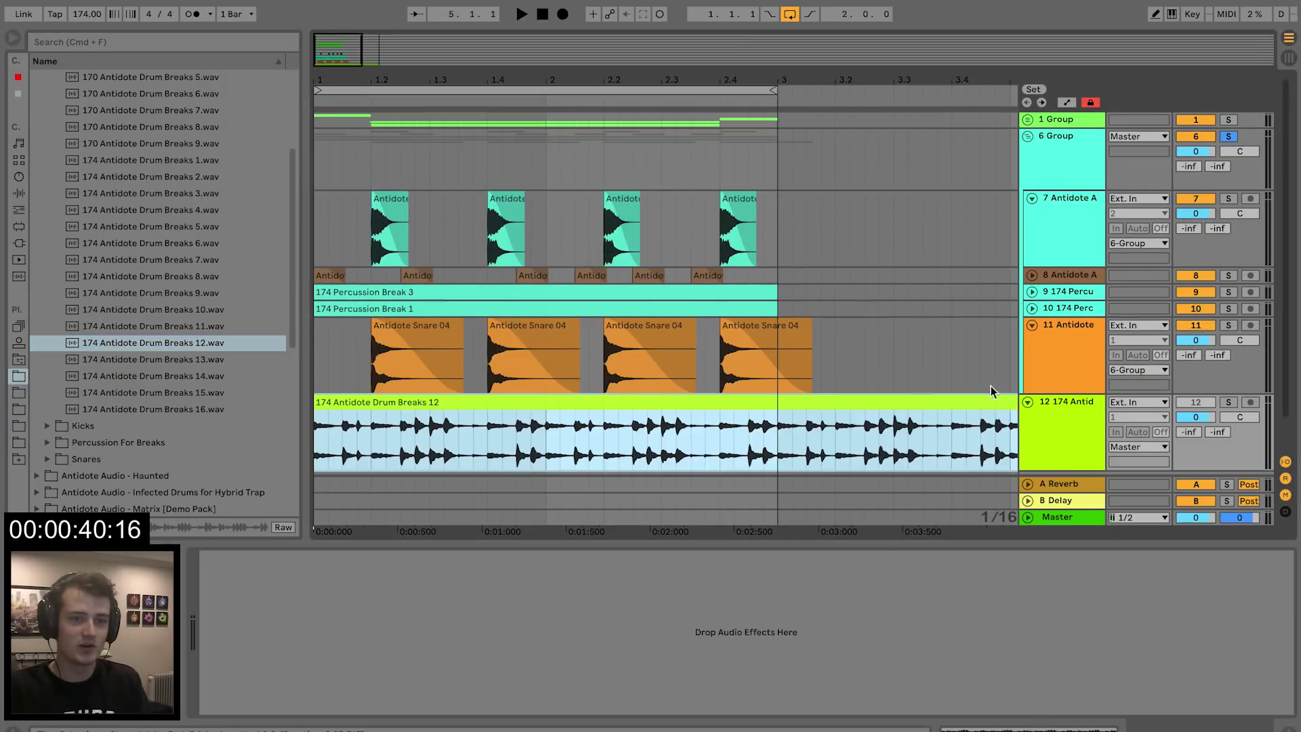
- Move the break track above the snare track in the drum group at -13 dB
drag(1088, 350, 1086, 347)
key(space)
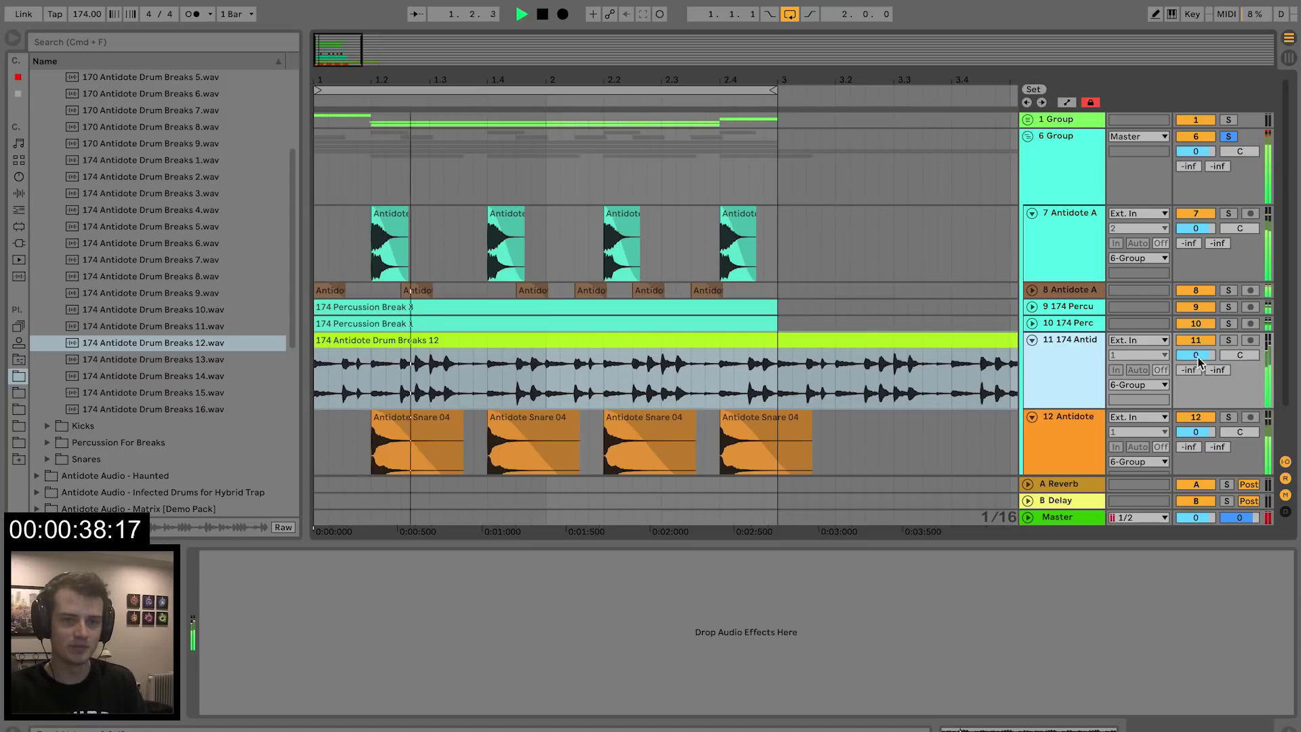
key(space)
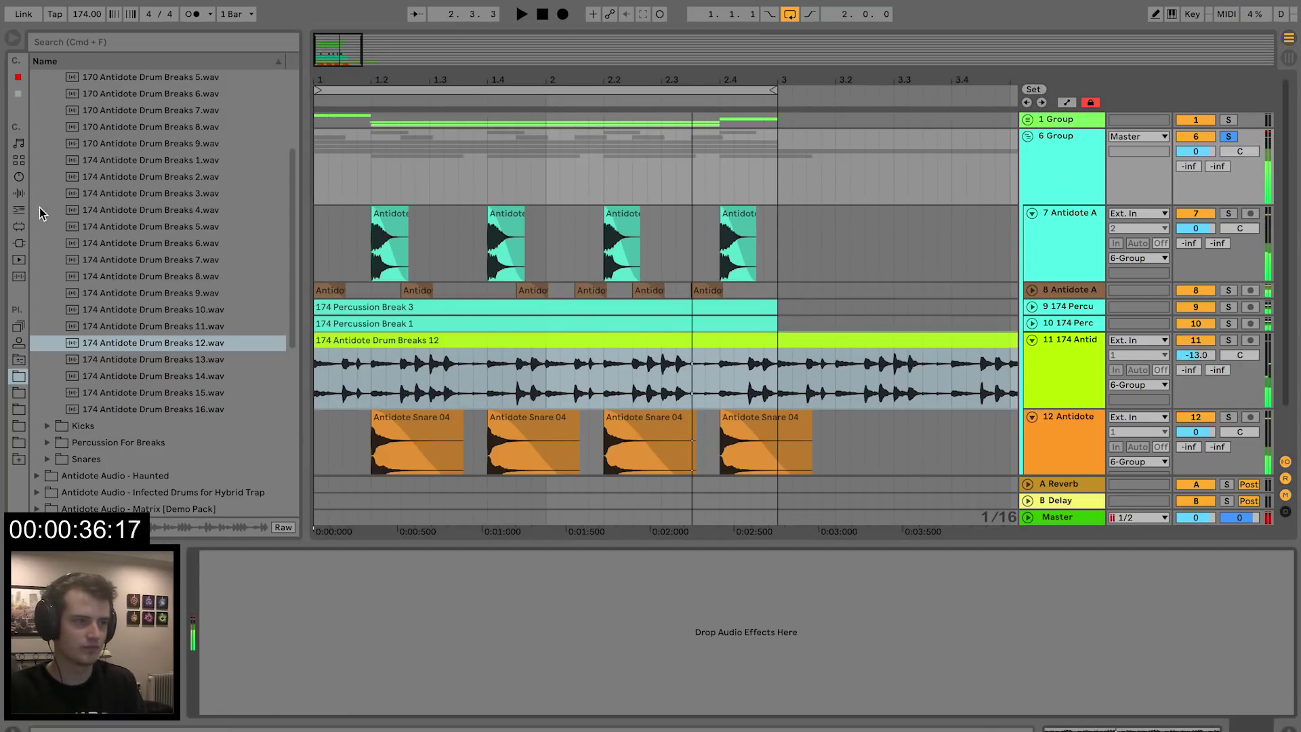
- Give 6 Group Glue Compressor 'Bass - Punch' and an EQ Eight band-2 boost near 194 Hz, then fold it
click(18, 193)
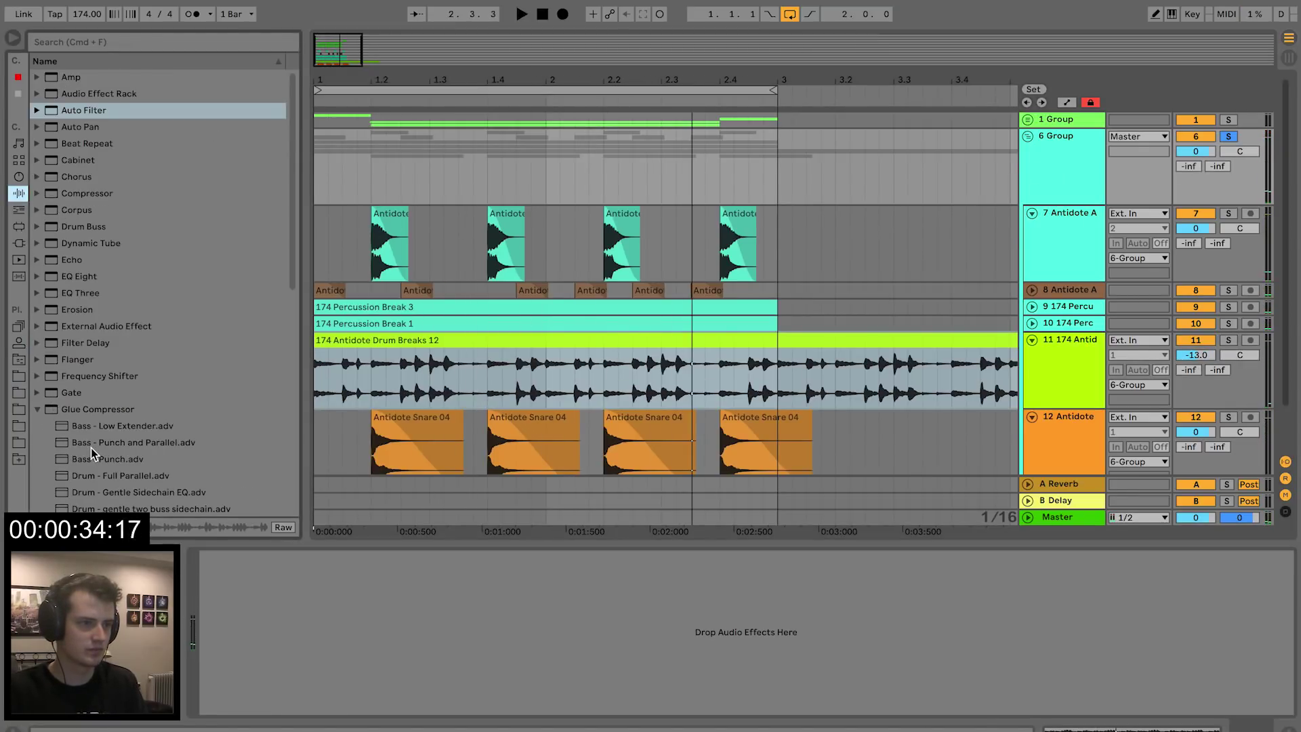
drag(93, 459, 444, 180)
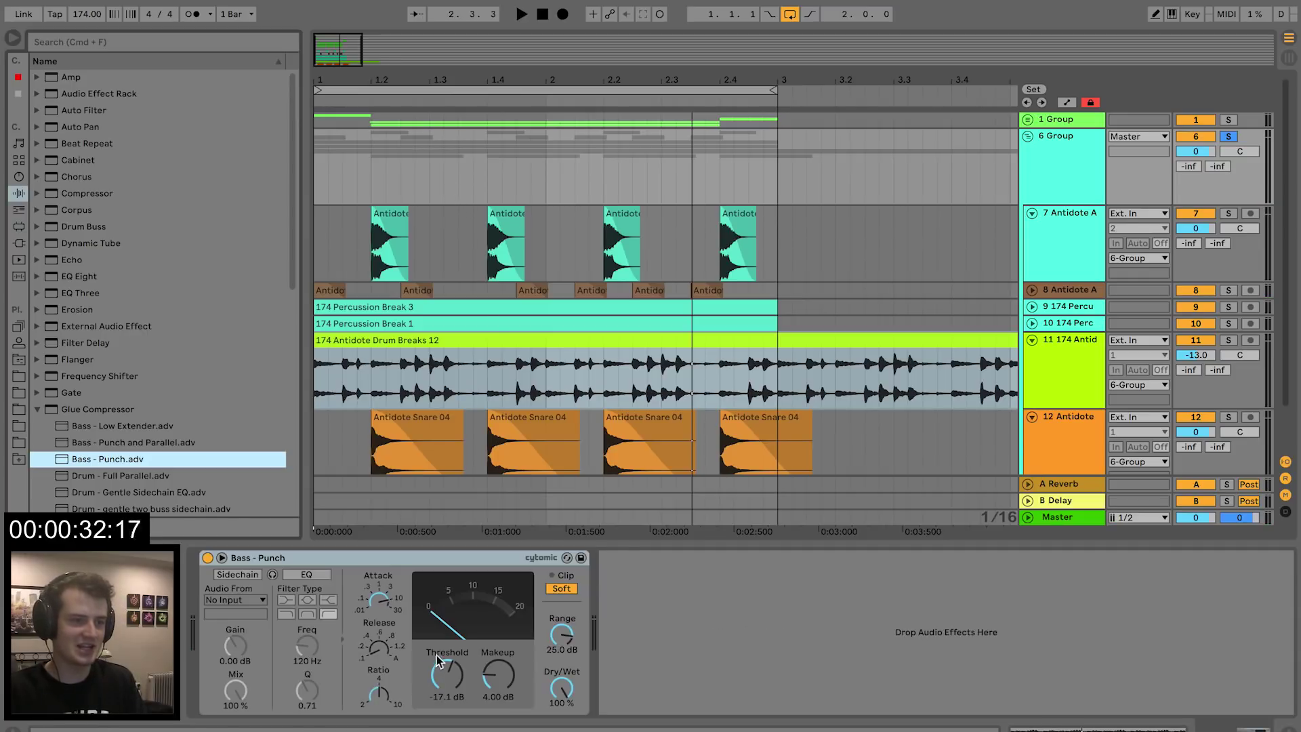
key(space)
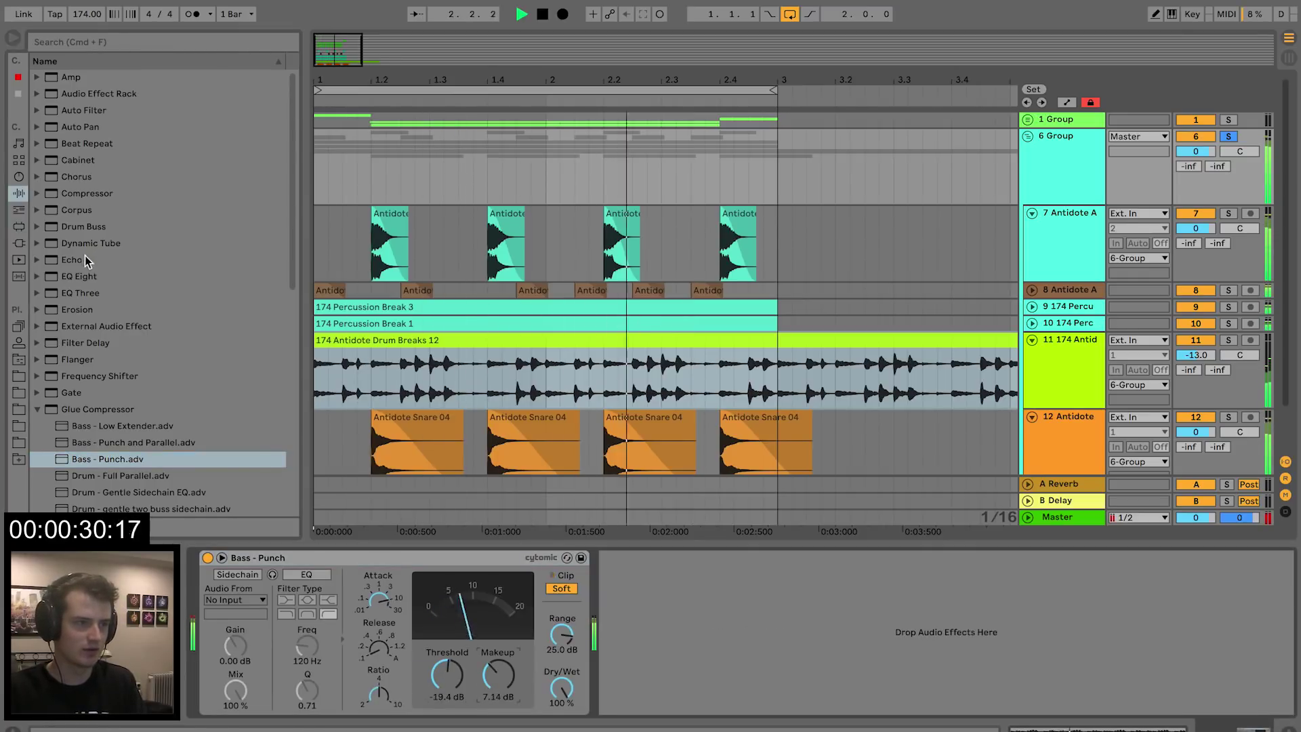
drag(80, 275, 208, 574)
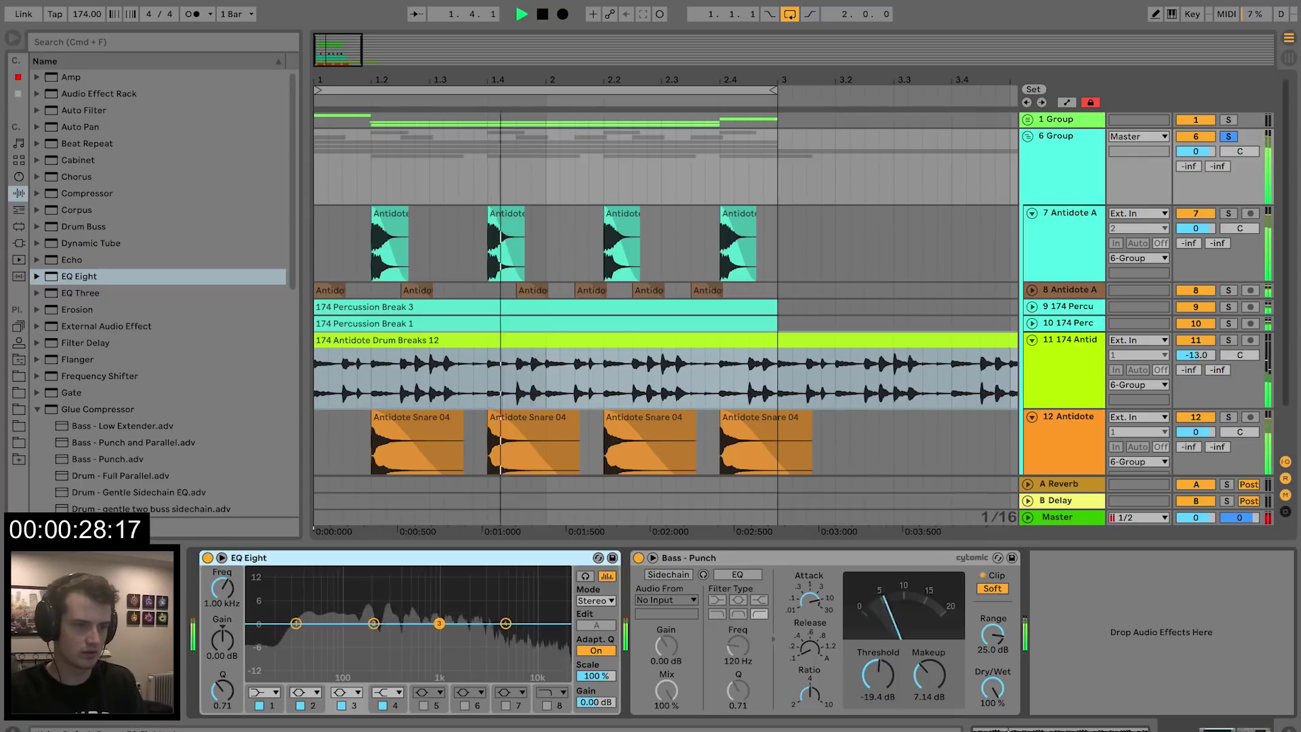
drag(373, 608, 371, 605)
key(space)
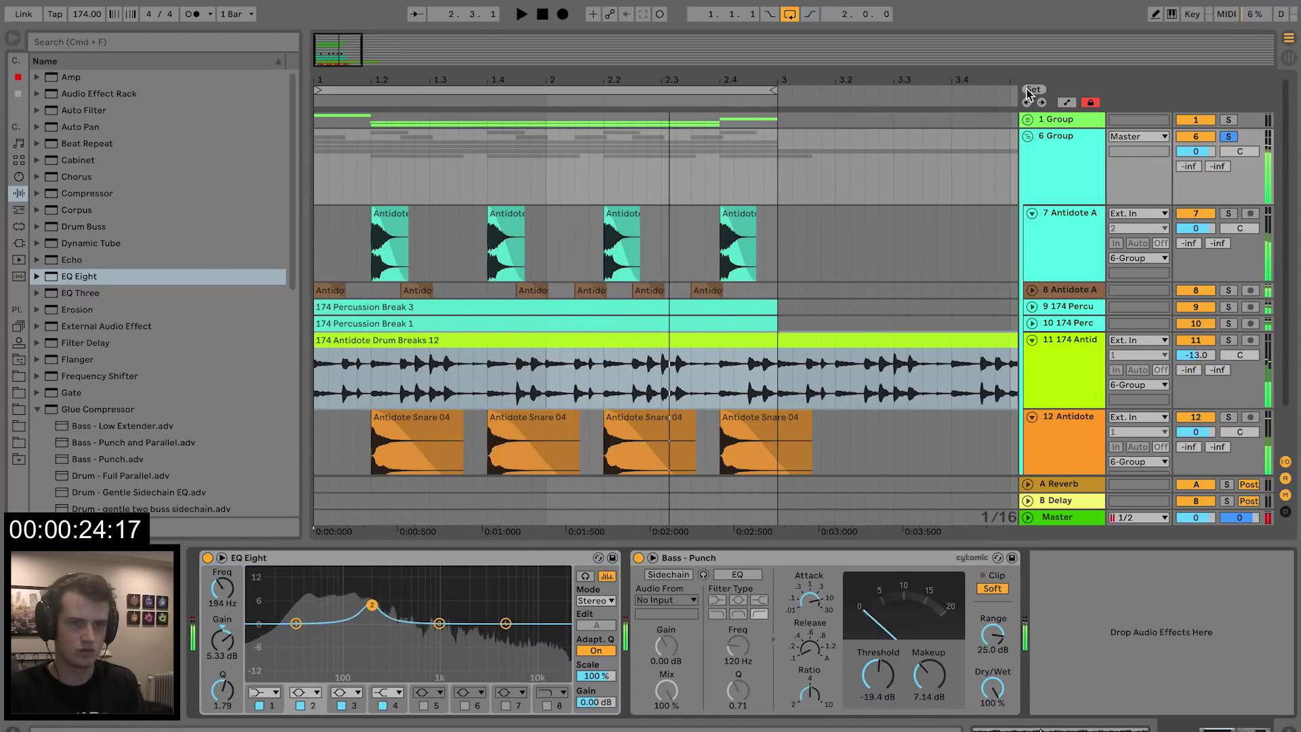
click(1028, 136)
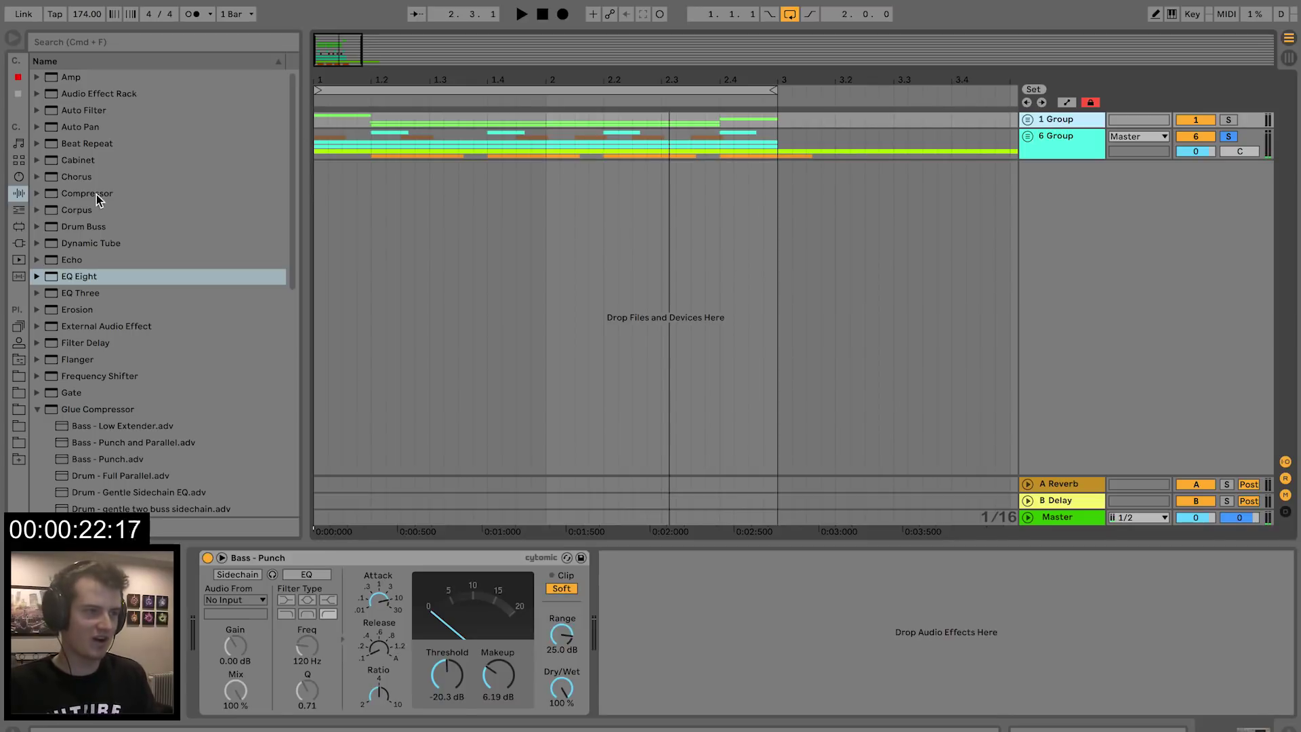
- Add a Compressor to the bass group, sidechained from 8-Antidote Audio - Mini Kicks 06 (Post FX), and play
drag(105, 195, 450, 126)
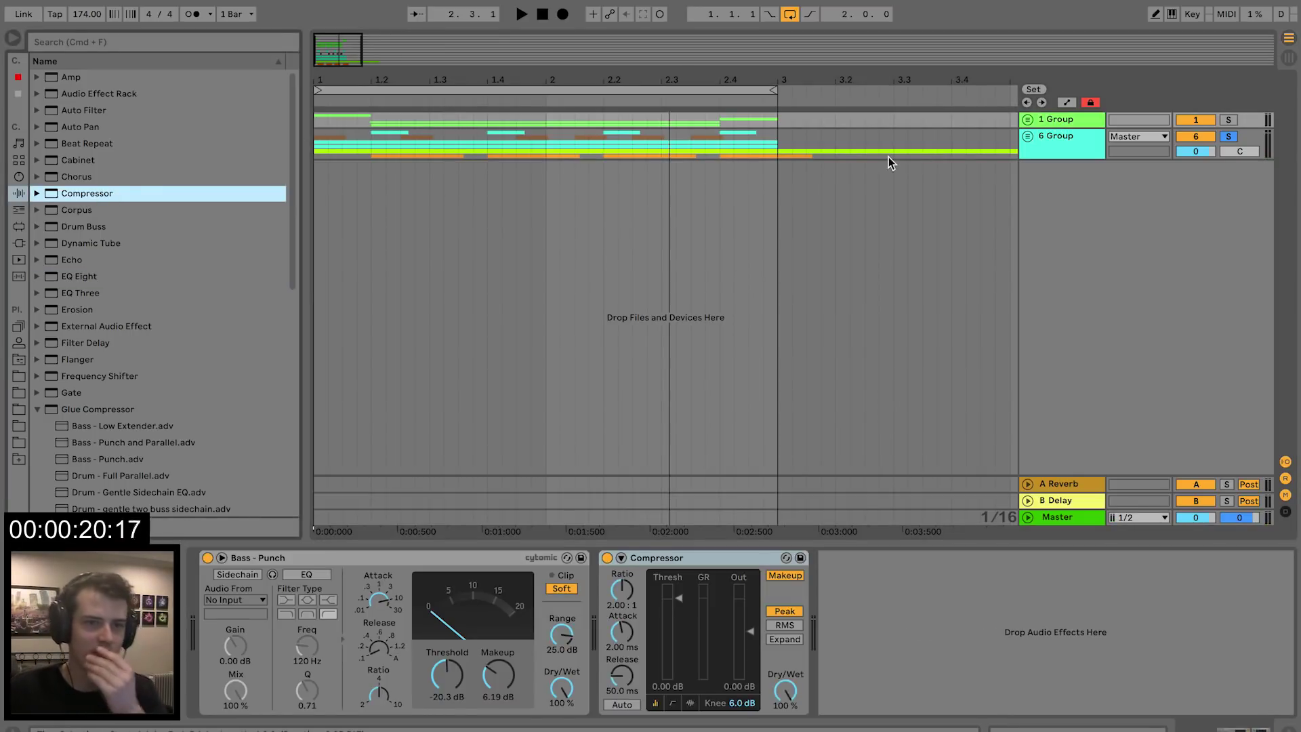
click(622, 560)
click(635, 601)
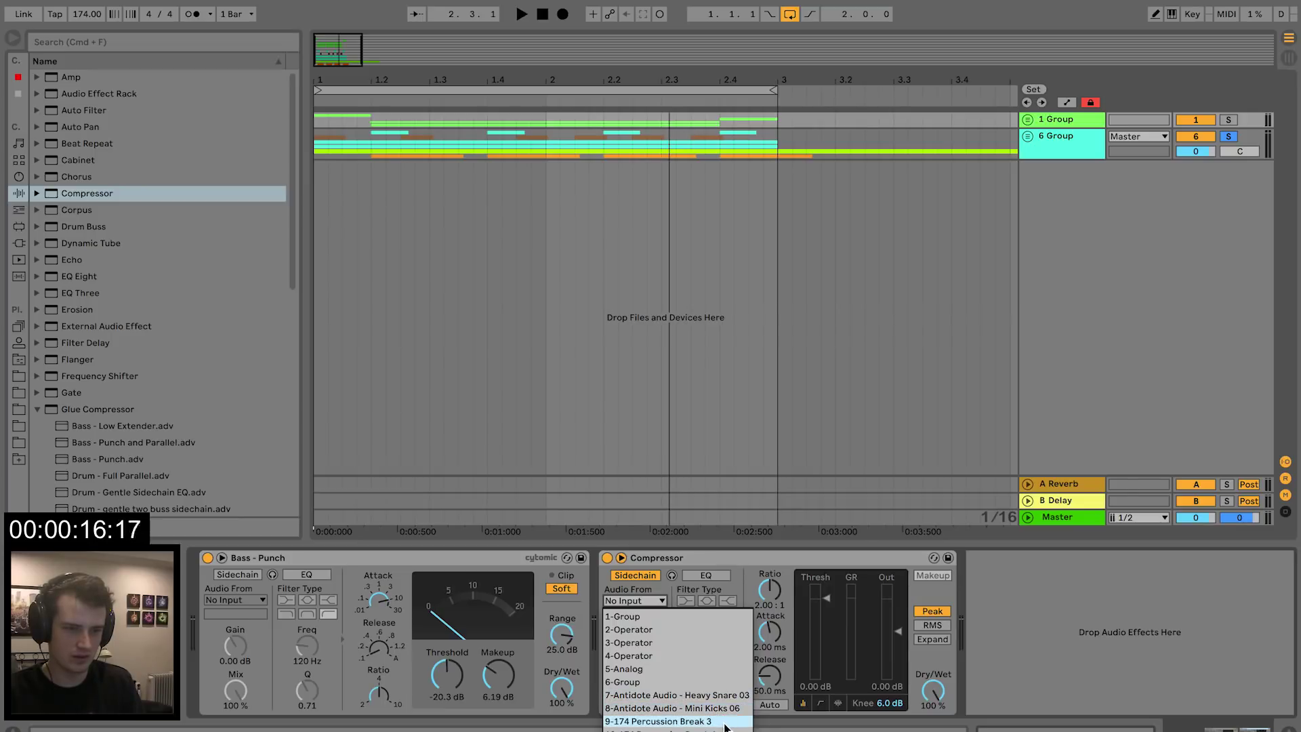
click(677, 708)
key(space)
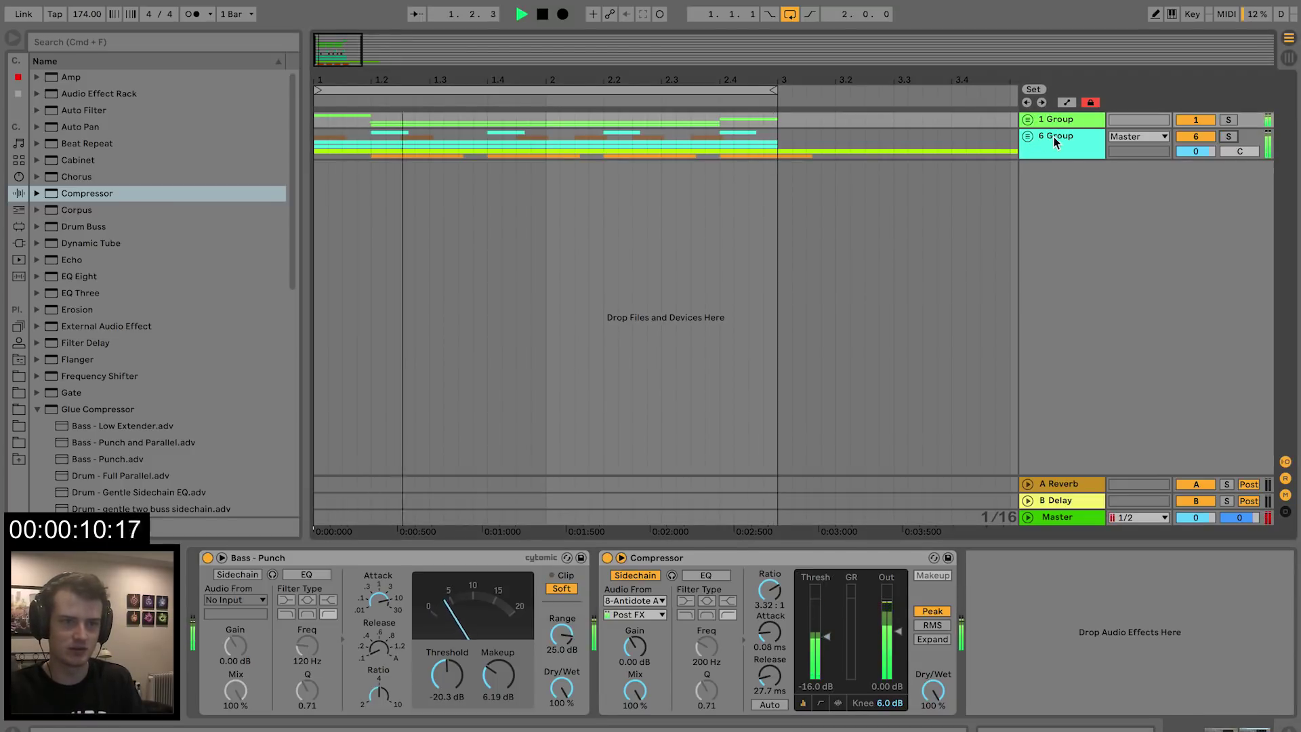
- Unfold 6 Group, expand Percussion Break tracks 9 and 10, set its reverb send to -33.0, and stop
click(1029, 136)
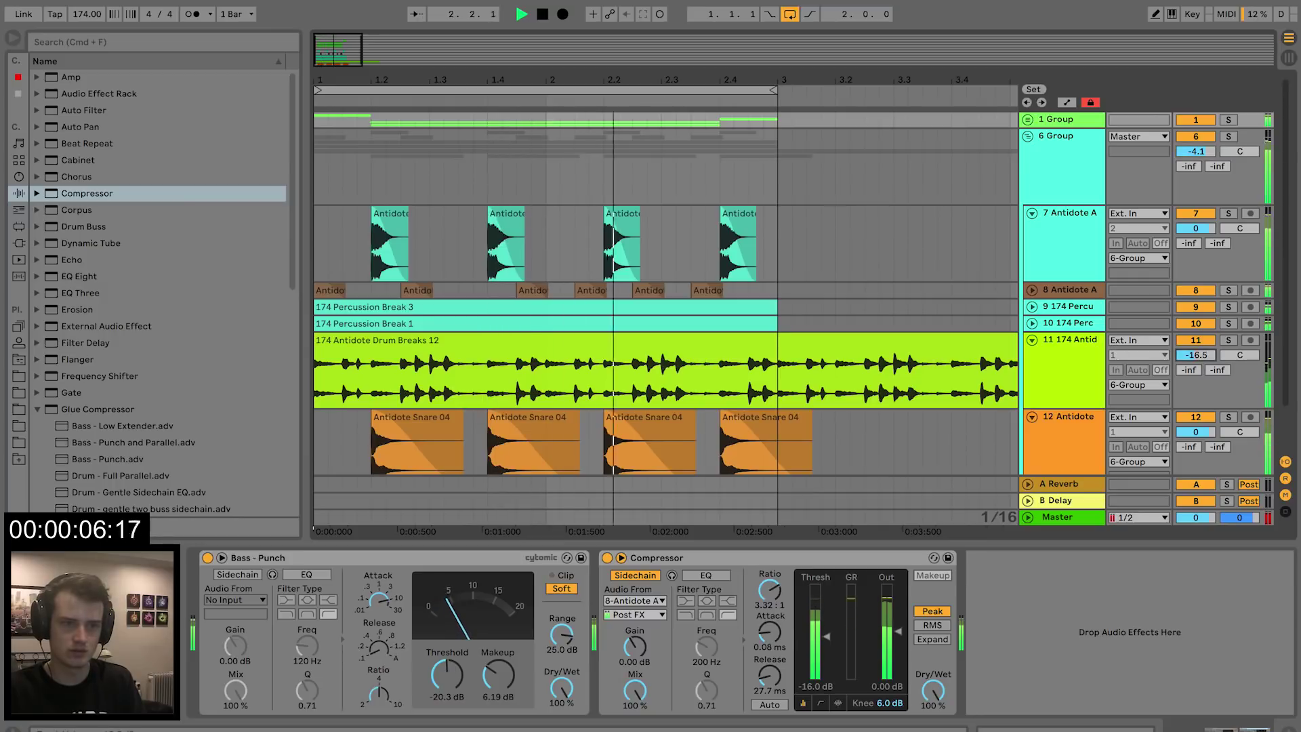
click(1031, 323)
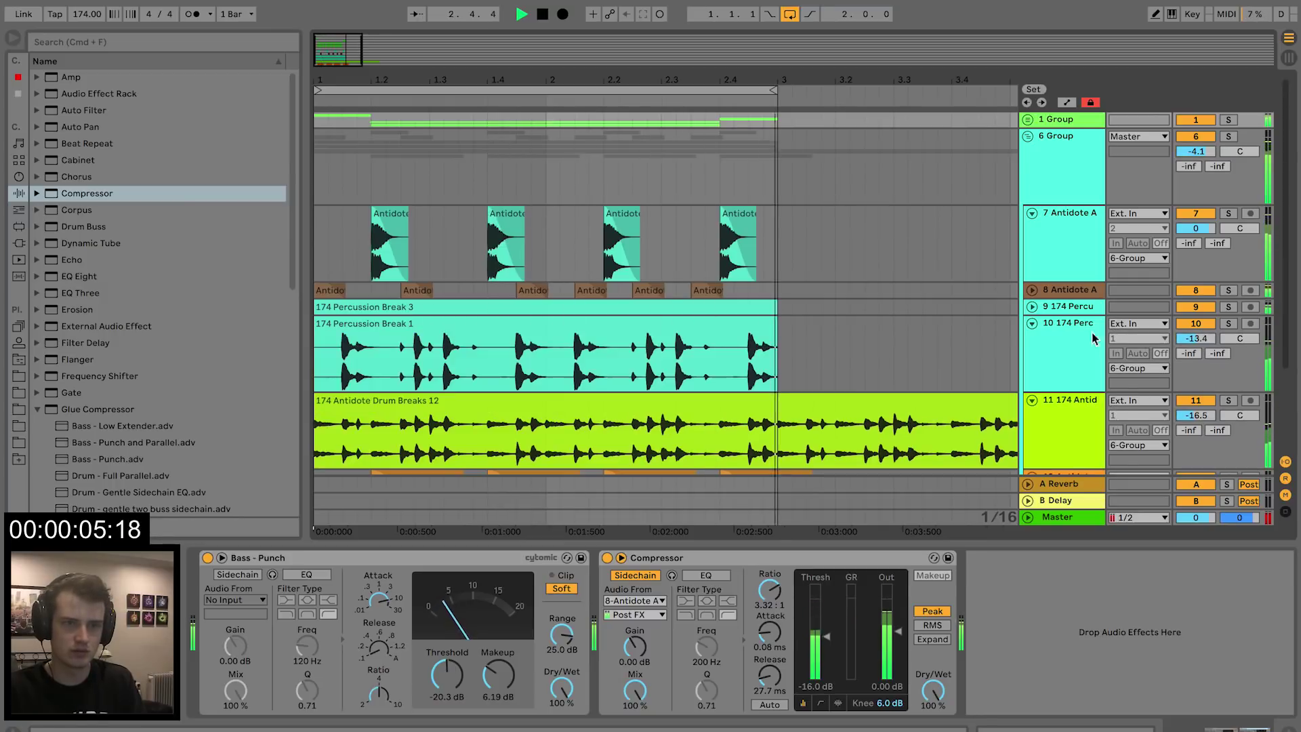
click(1031, 306)
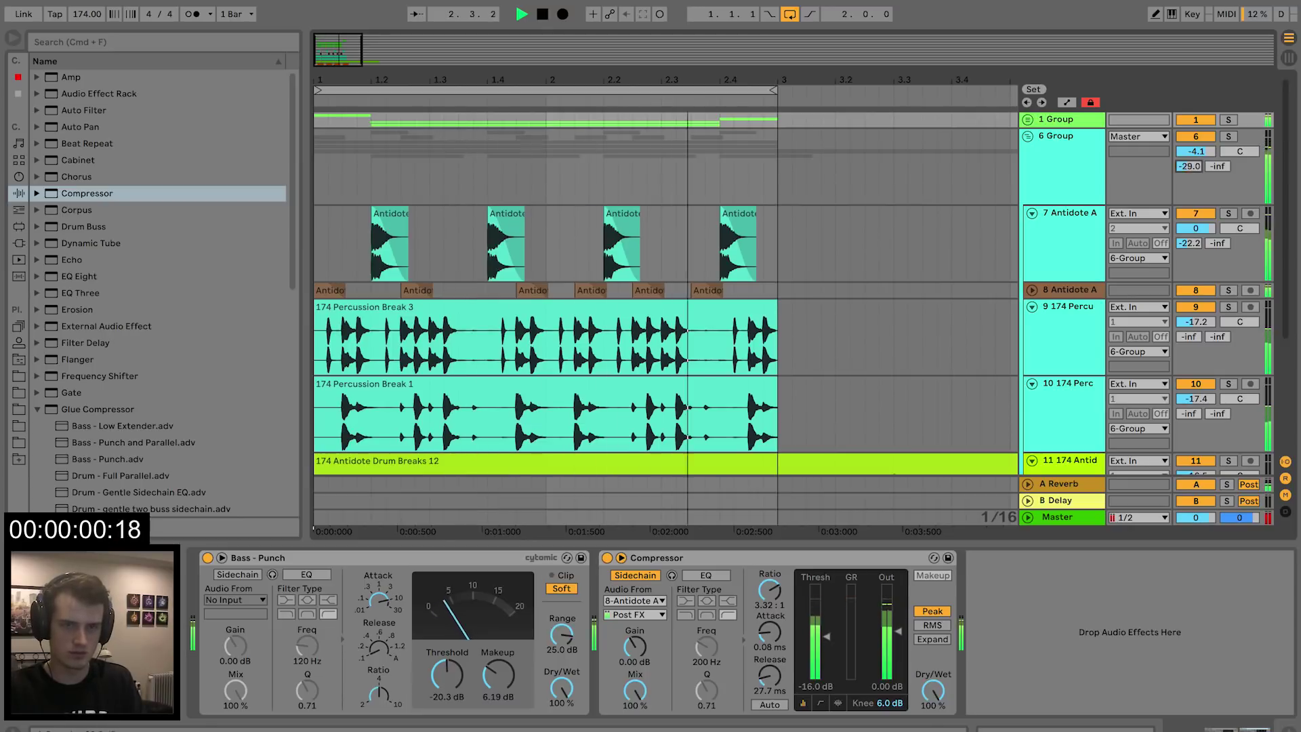
drag(1188, 166, 1193, 171)
key(space)
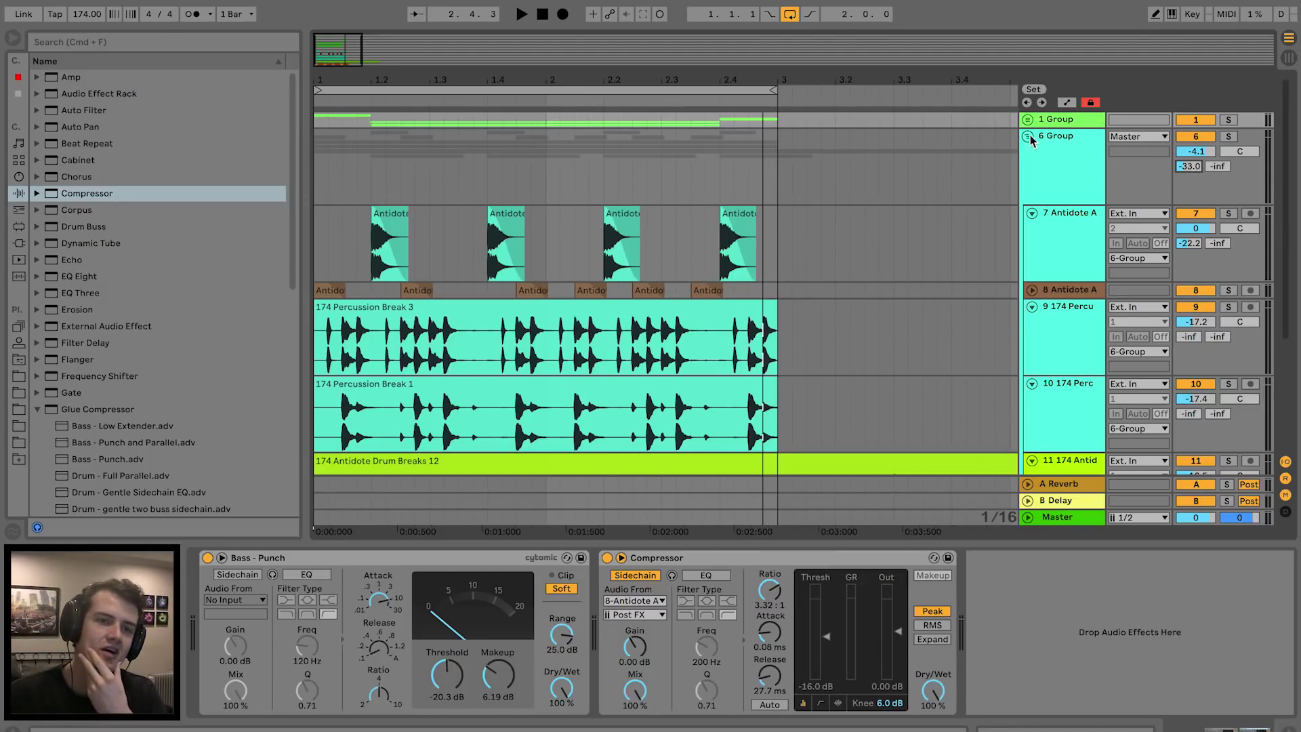
- Fold 6 Group, then play 1 Group unfolded and soloed
click(1029, 137)
click(1028, 120)
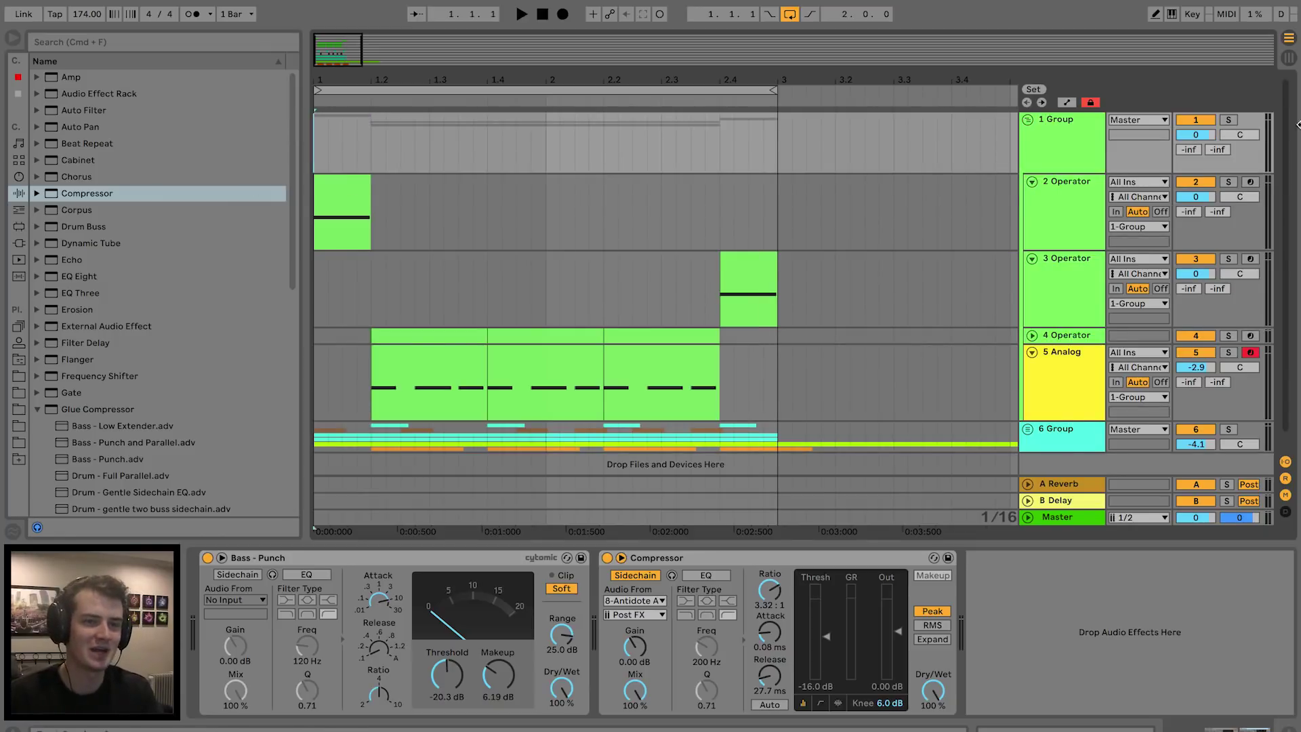
click(1229, 120)
key(space)
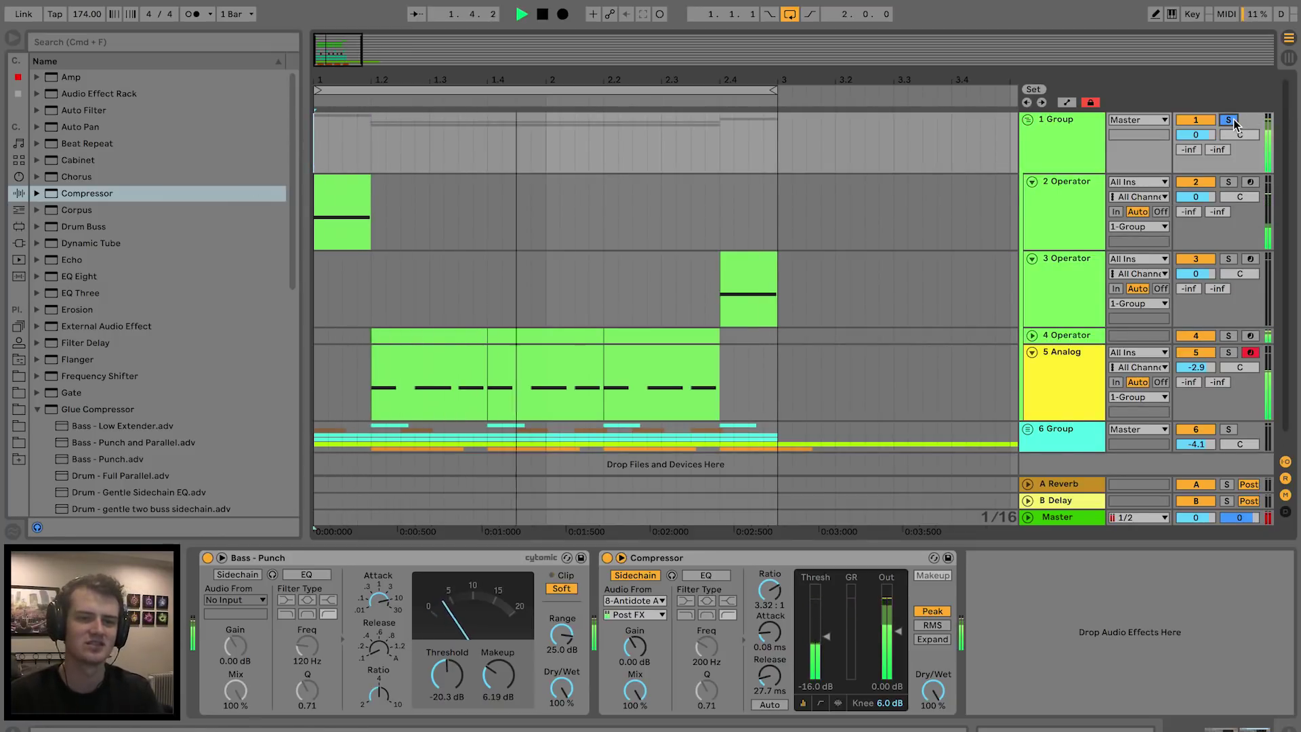
- Fold 1 Group, move the solo to 6 Group, stop playback, and select 6 Group
click(1029, 120)
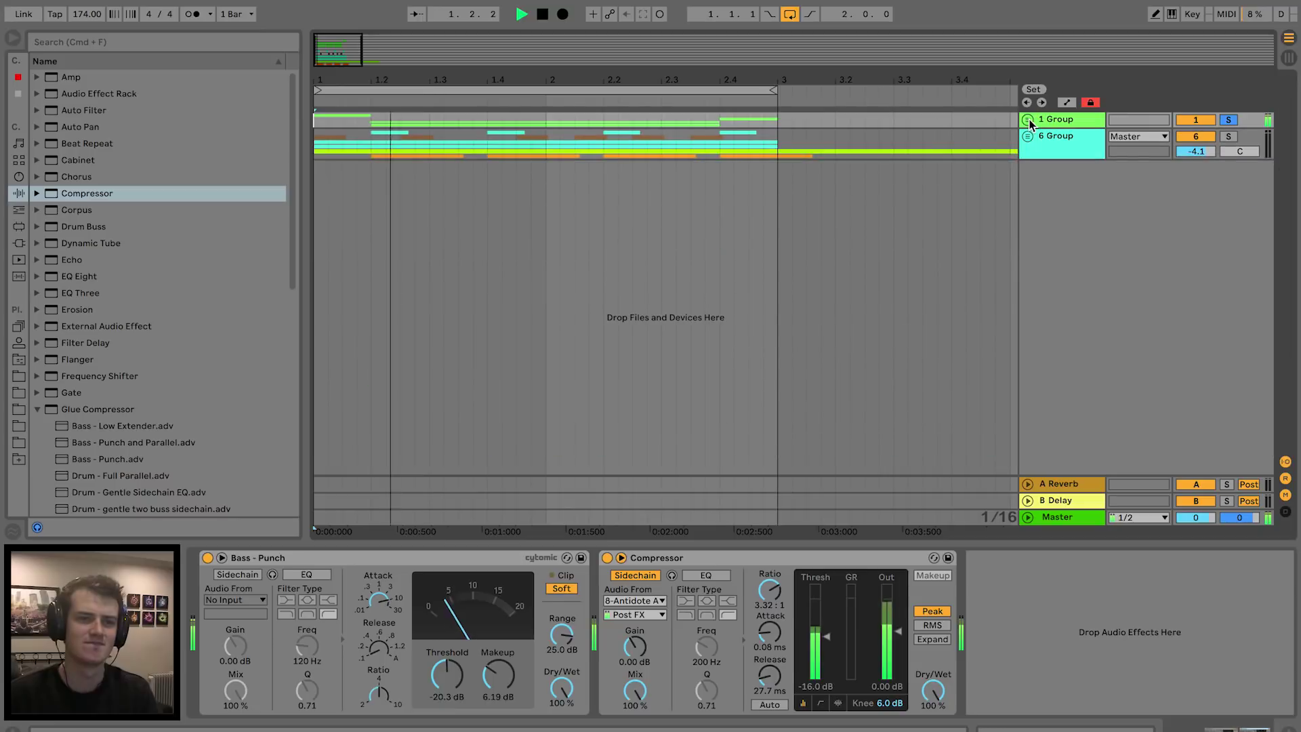
click(1229, 137)
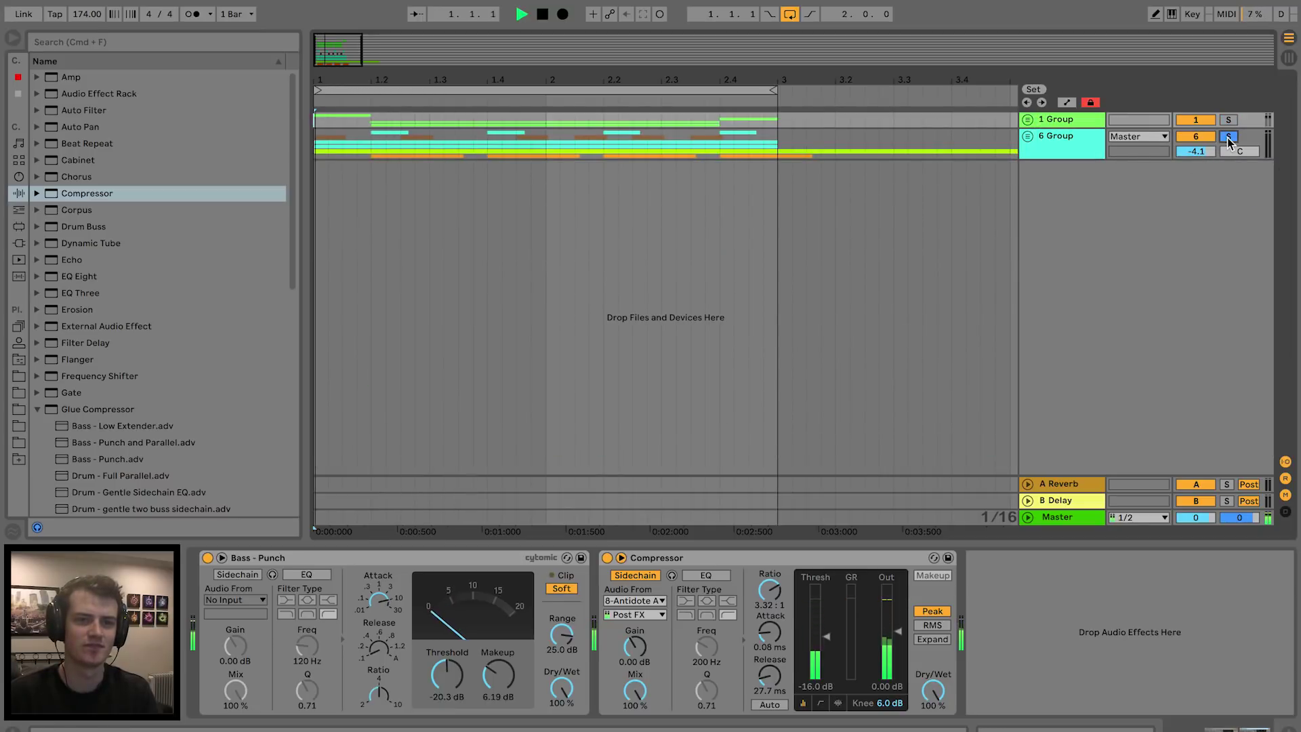
key(space)
click(1061, 144)
- Insert a new audio track with Cmd+T and zoom the arrangement to show bars 1 to 4
key(super+t)
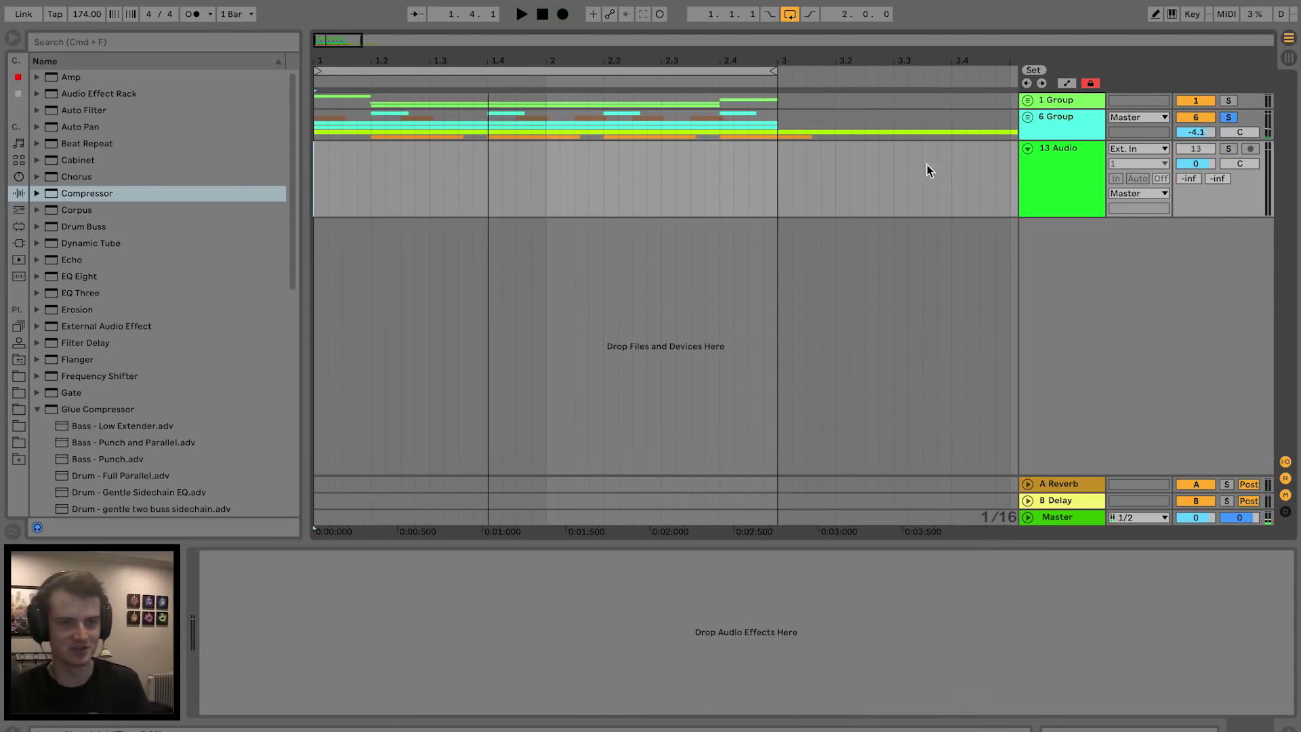
click(1072, 103)
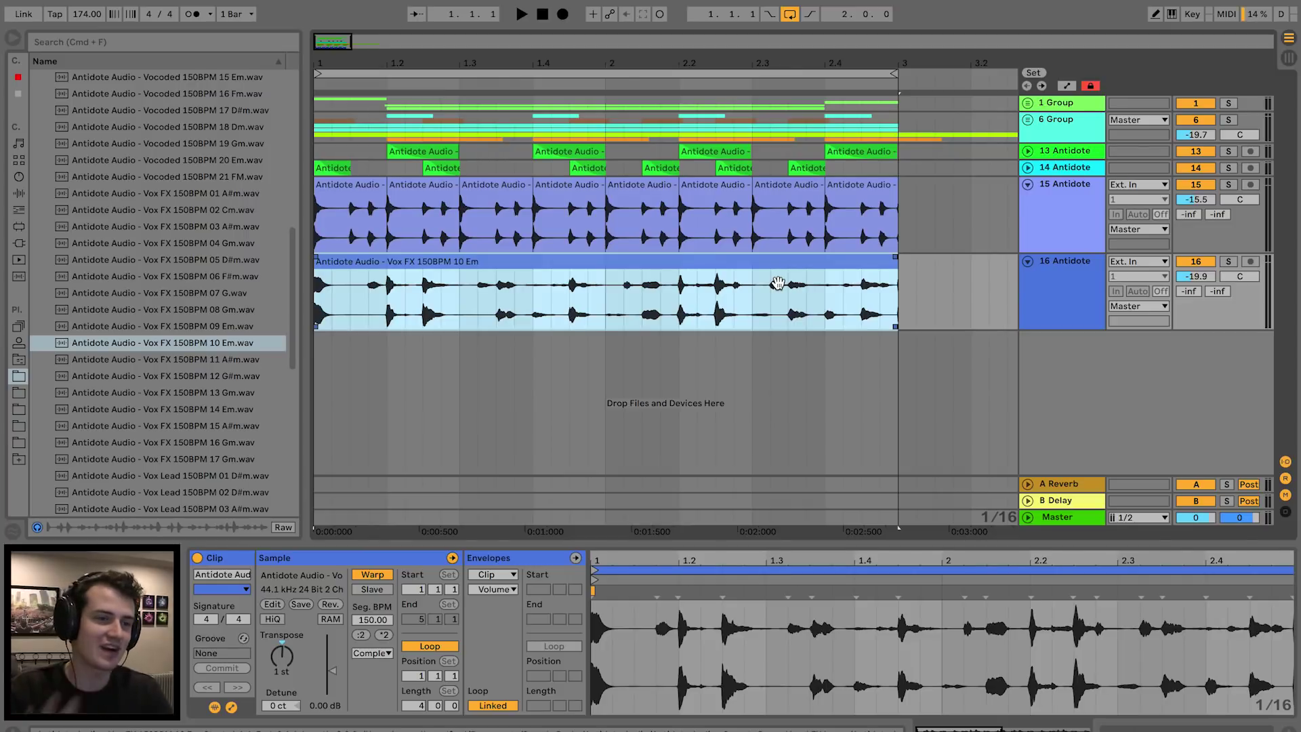
scroll(876, 187, right, 2)
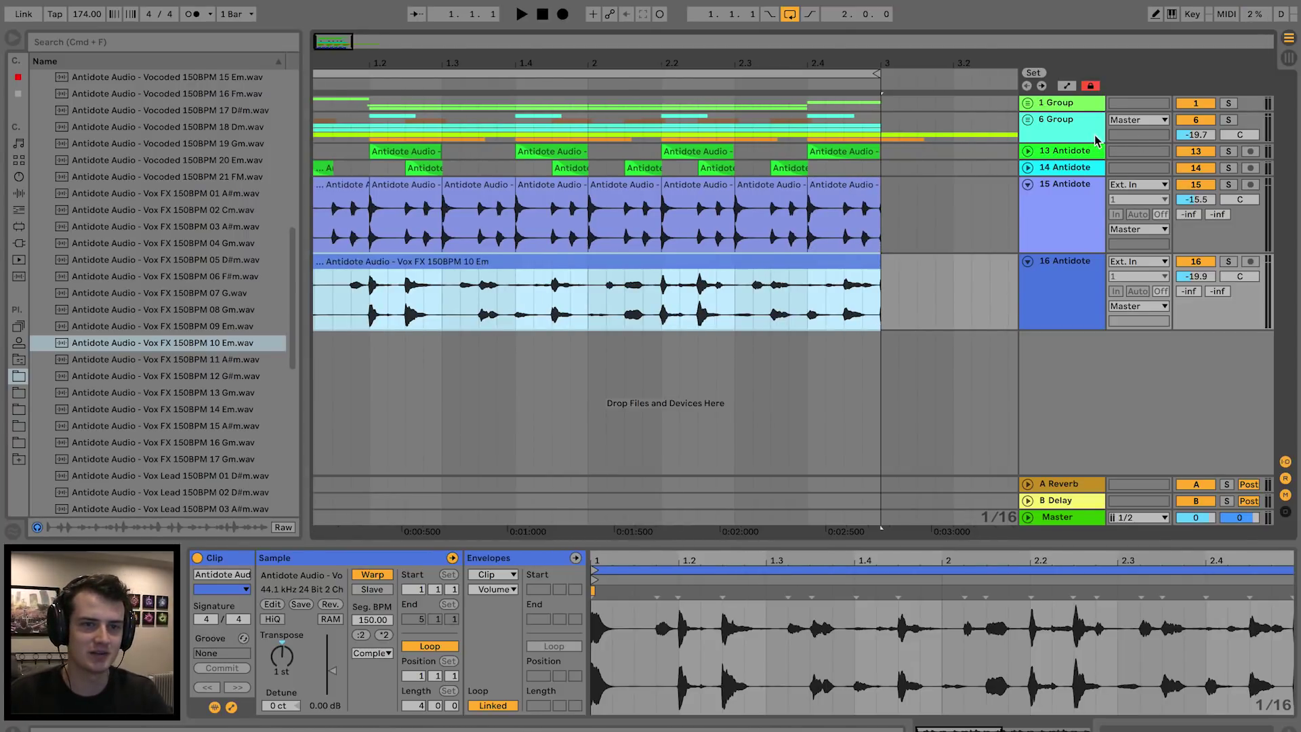
click(1066, 129)
key(z)
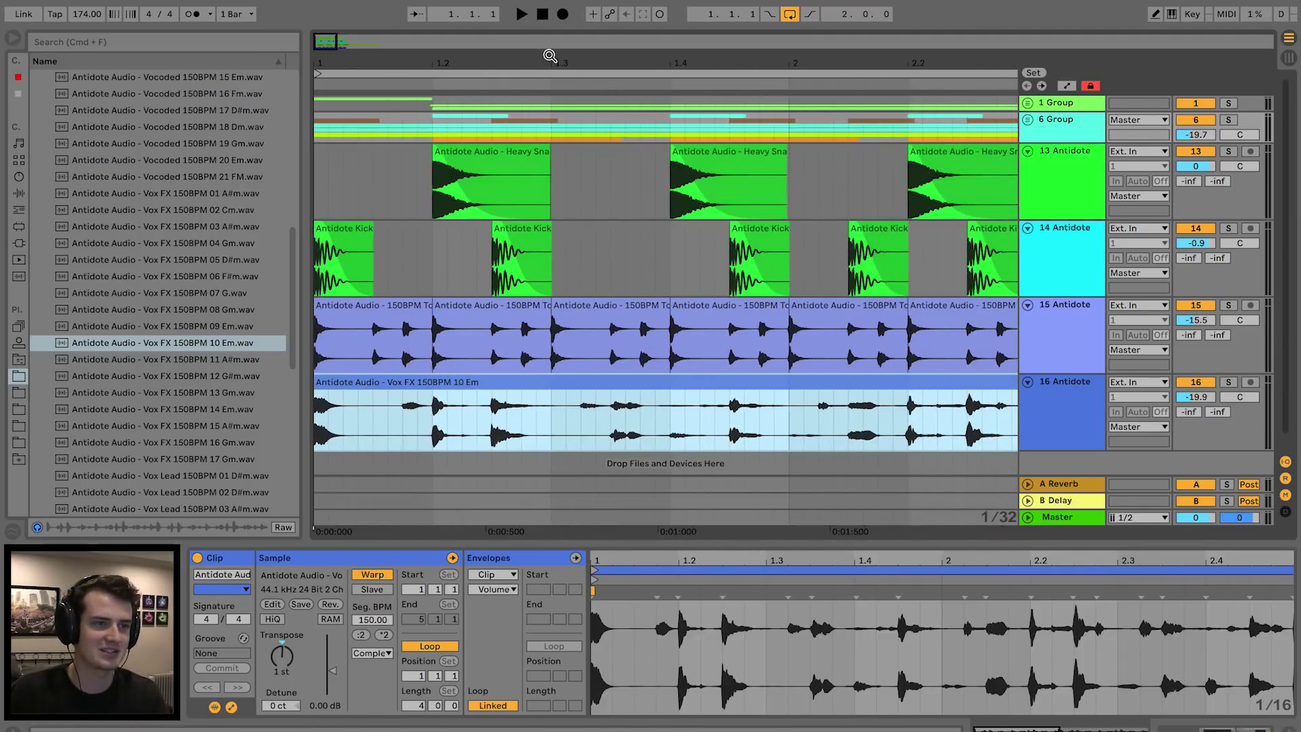
drag(549, 67, 417, 59)
- Solo the heavy snare and kick tracks together and audition them
click(1229, 151)
click(1228, 229)
key(space)
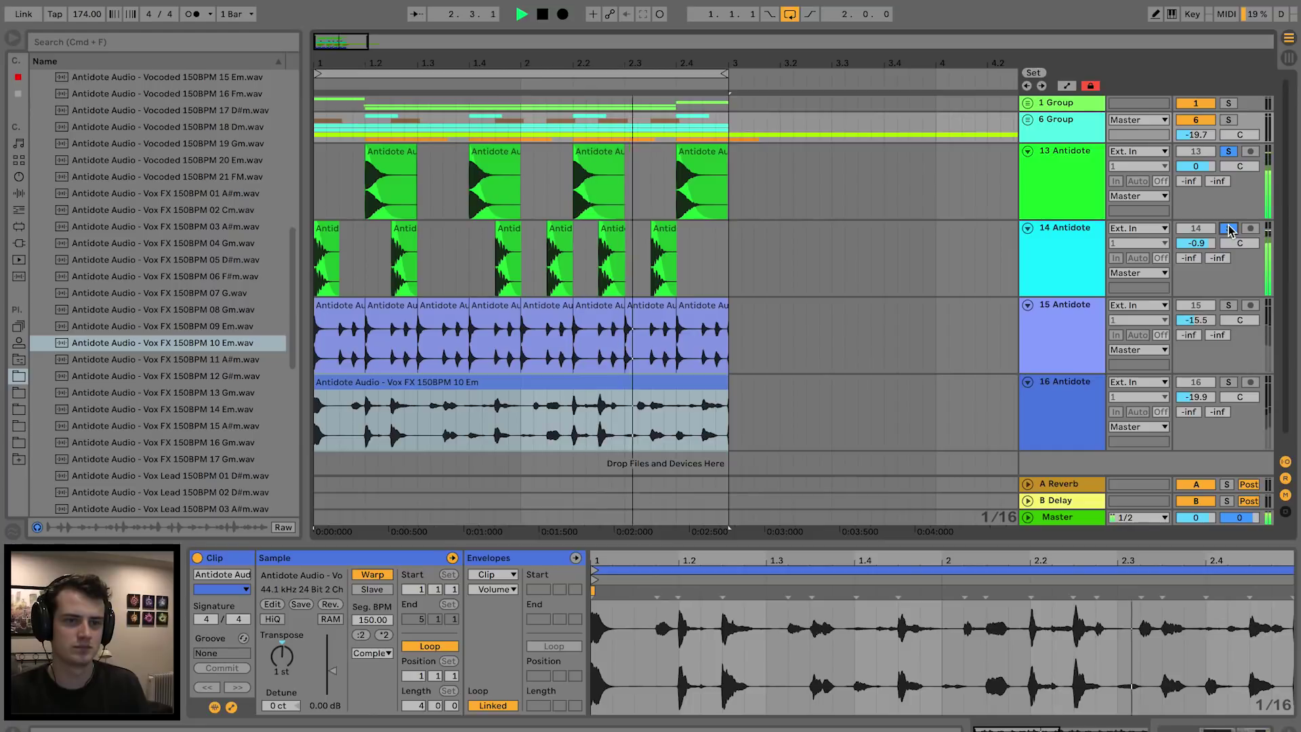
key(space)
- Audition the 150 BPM loop track soloed, then the Vox FX 150BPM 10 Em loop track soloed
scroll(636, 210, down, 1)
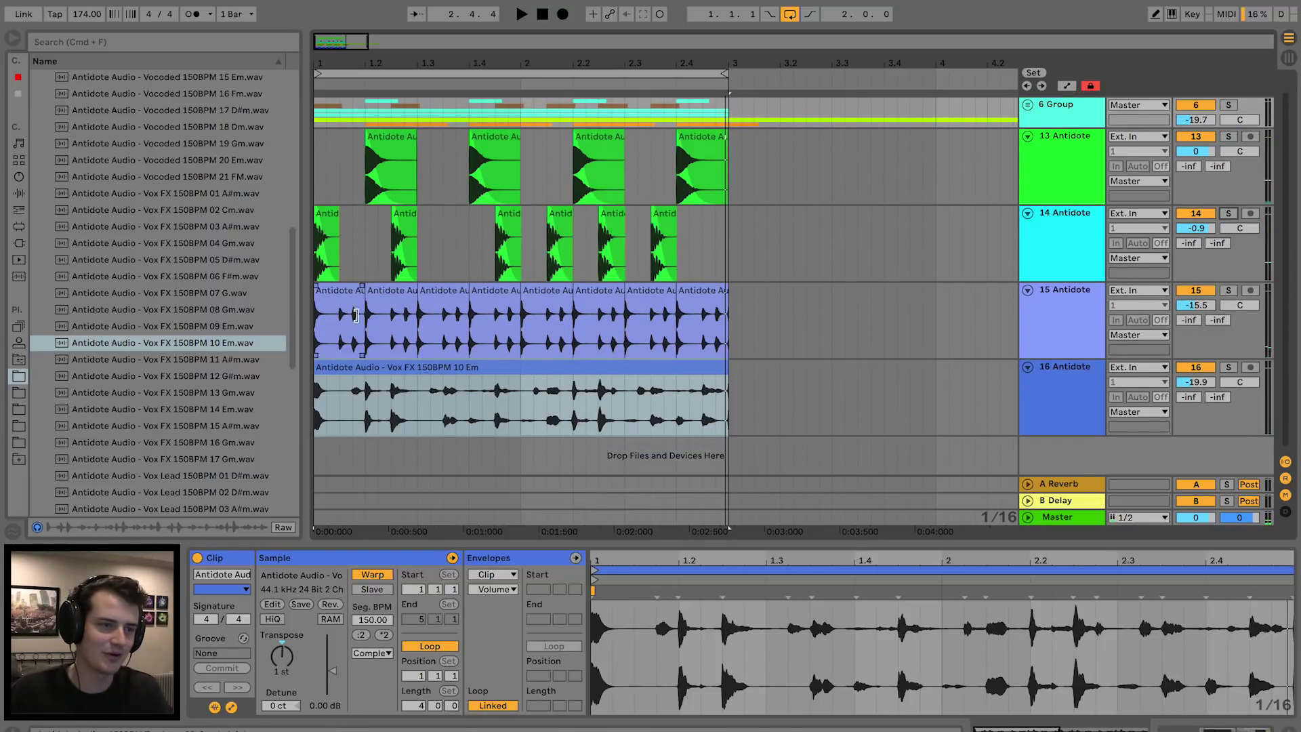
click(354, 314)
click(1227, 291)
key(space)
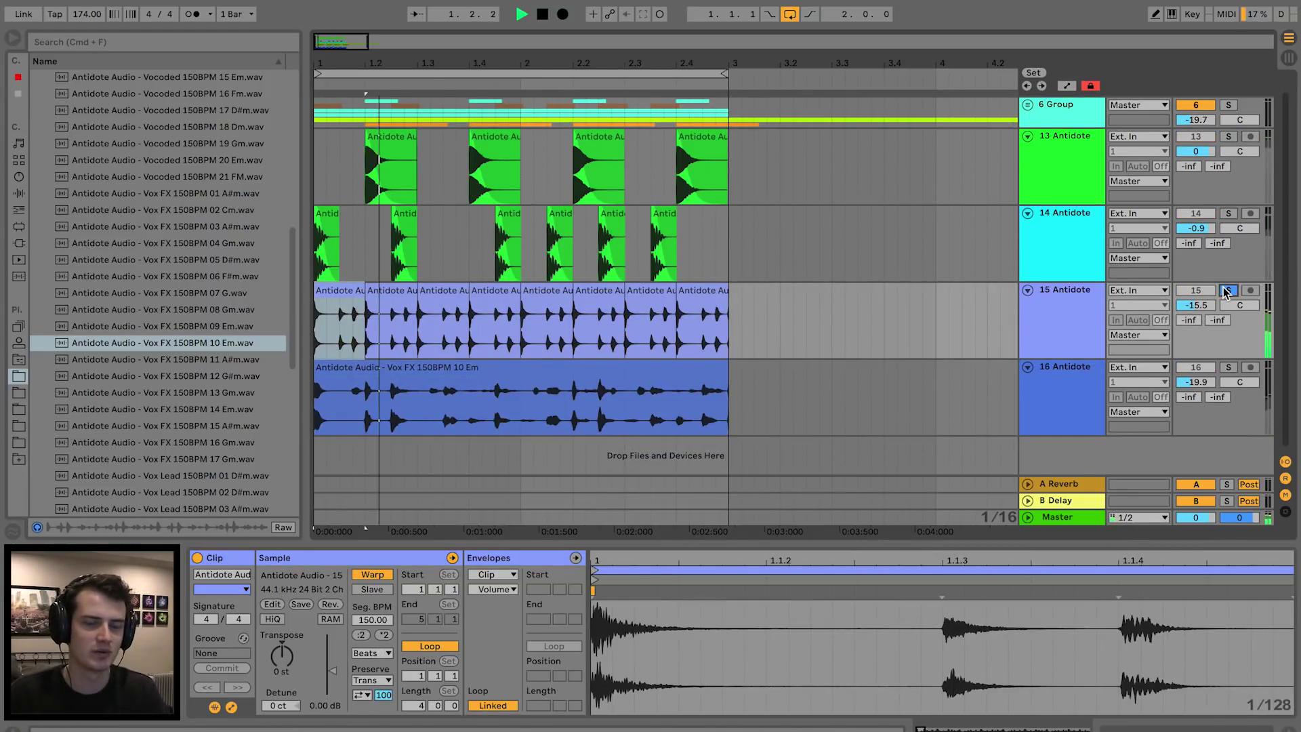
key(space)
click(1229, 367)
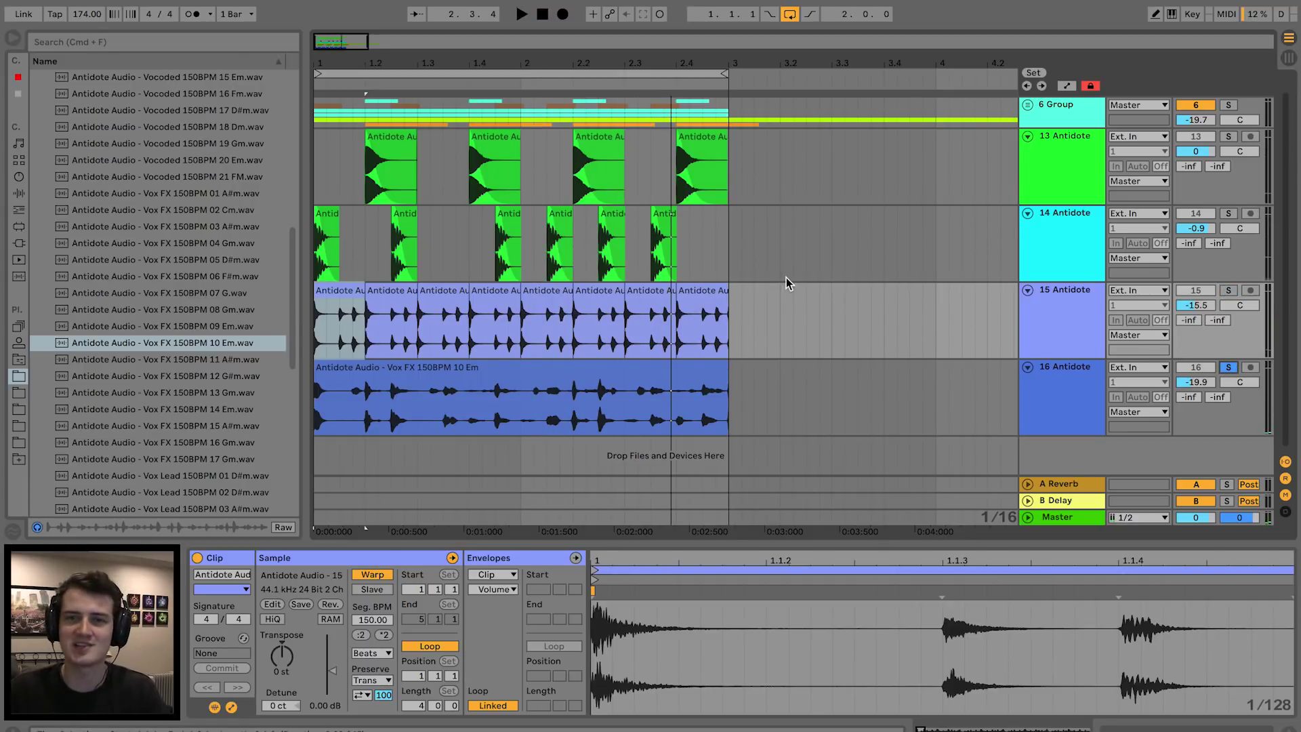
key(space)
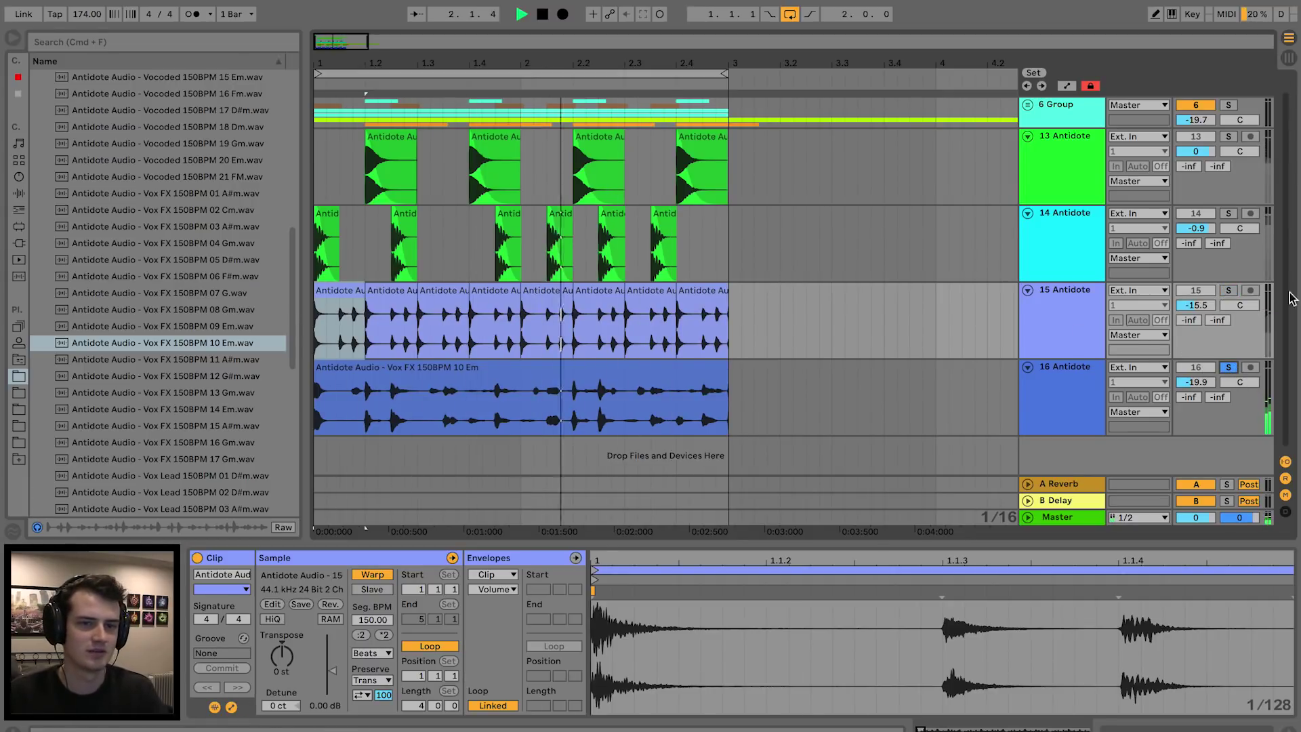
key(space)
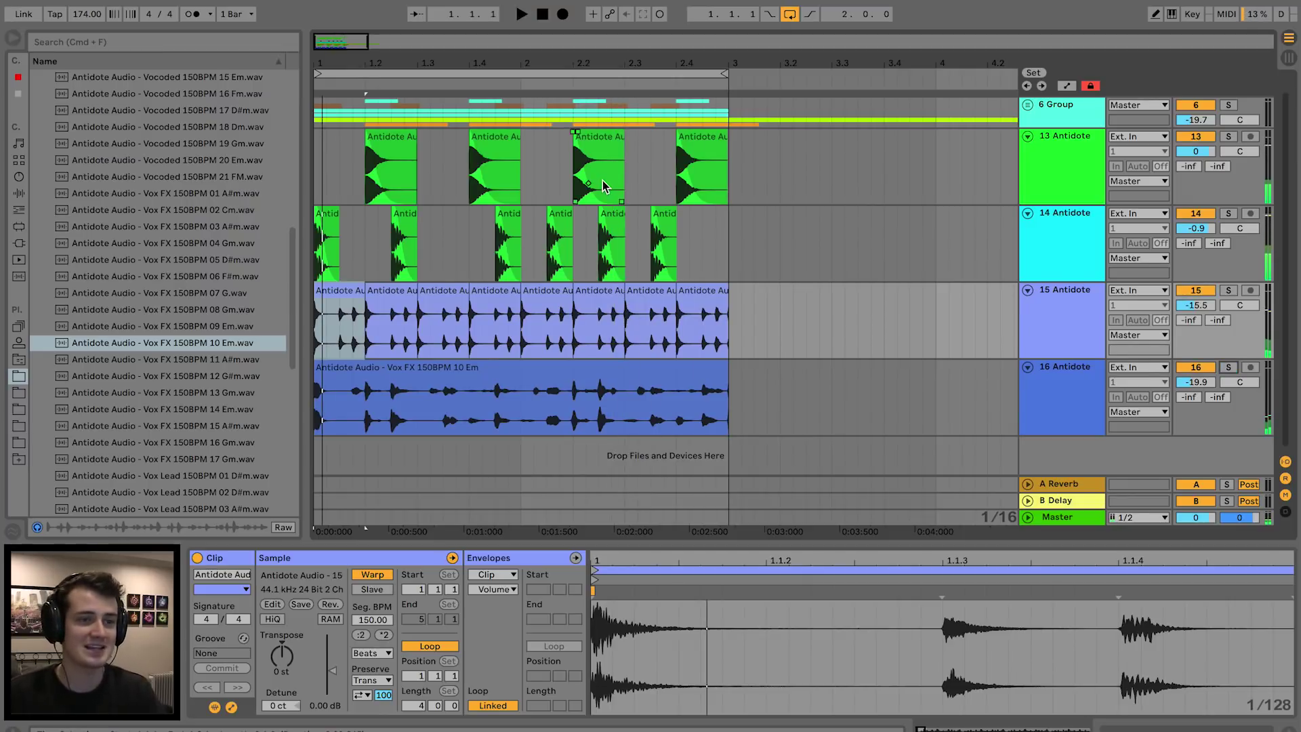
key(space)
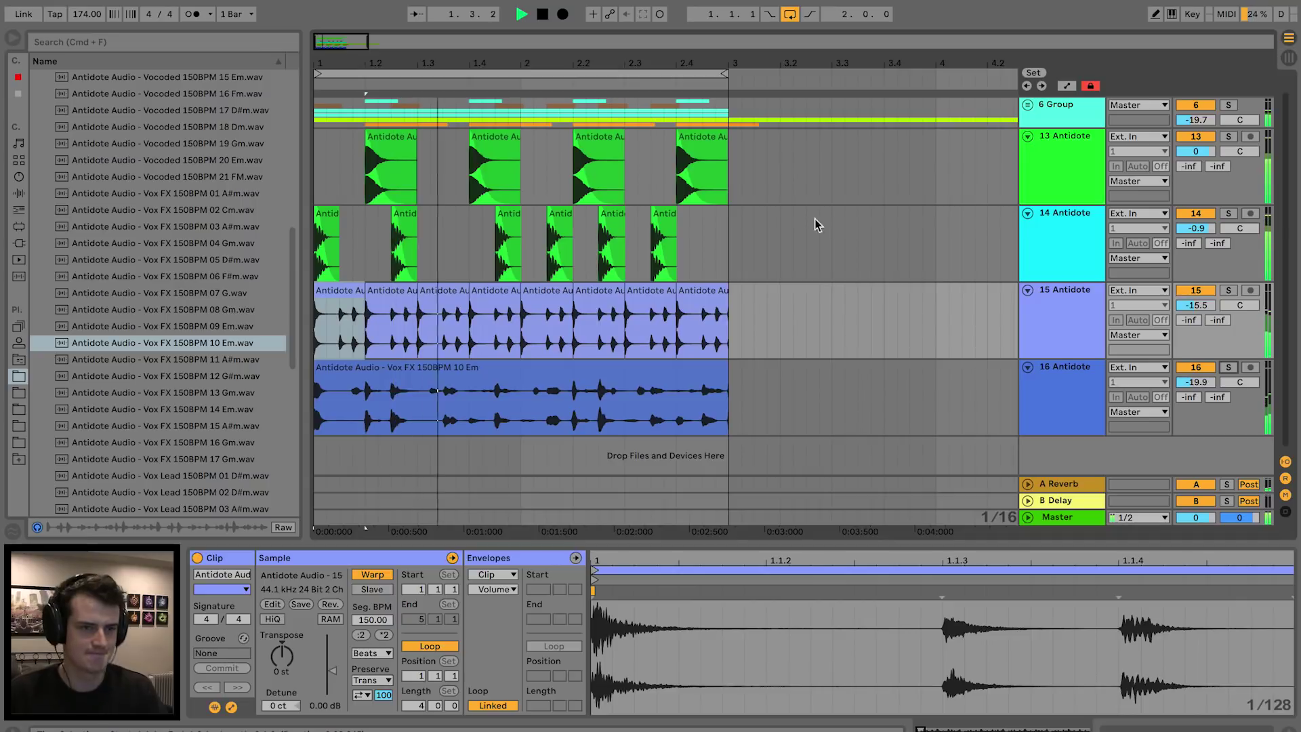
- Unfold 6 Group to review its Antidote, Percussion Break, Drum Breaks and snare tracks
click(1028, 106)
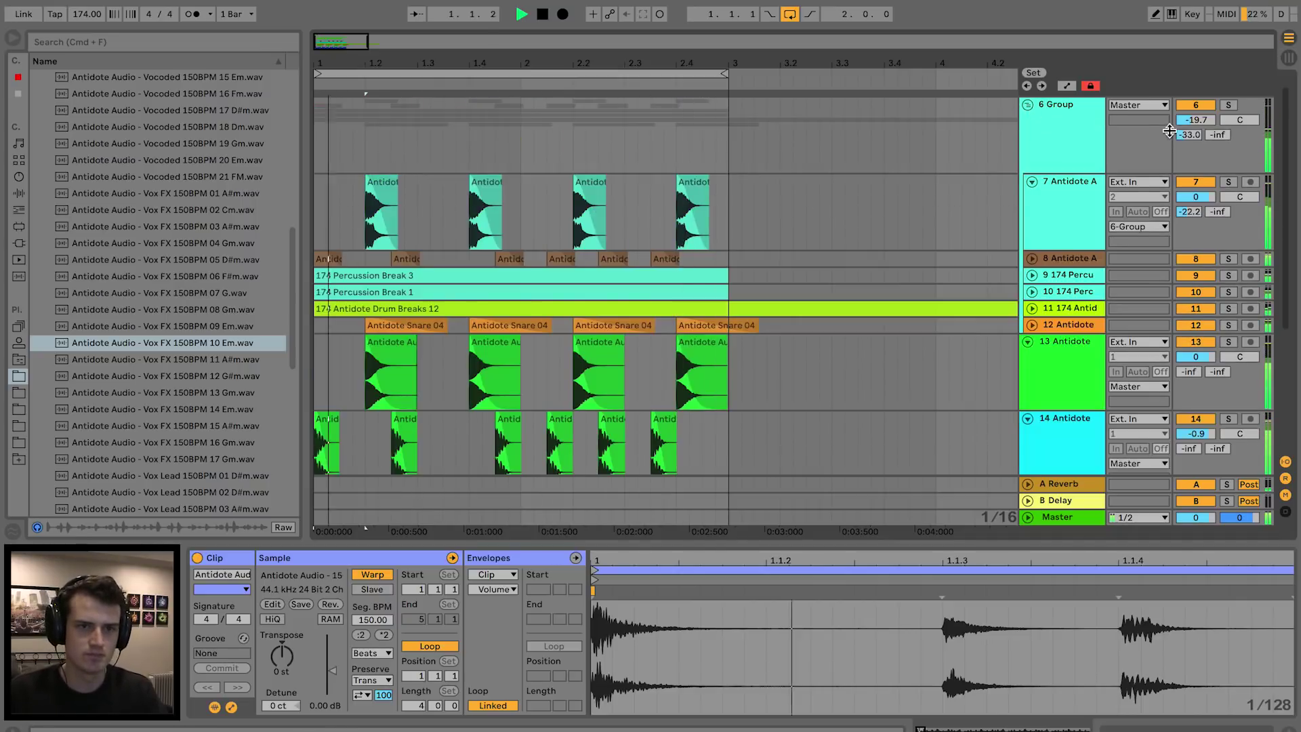